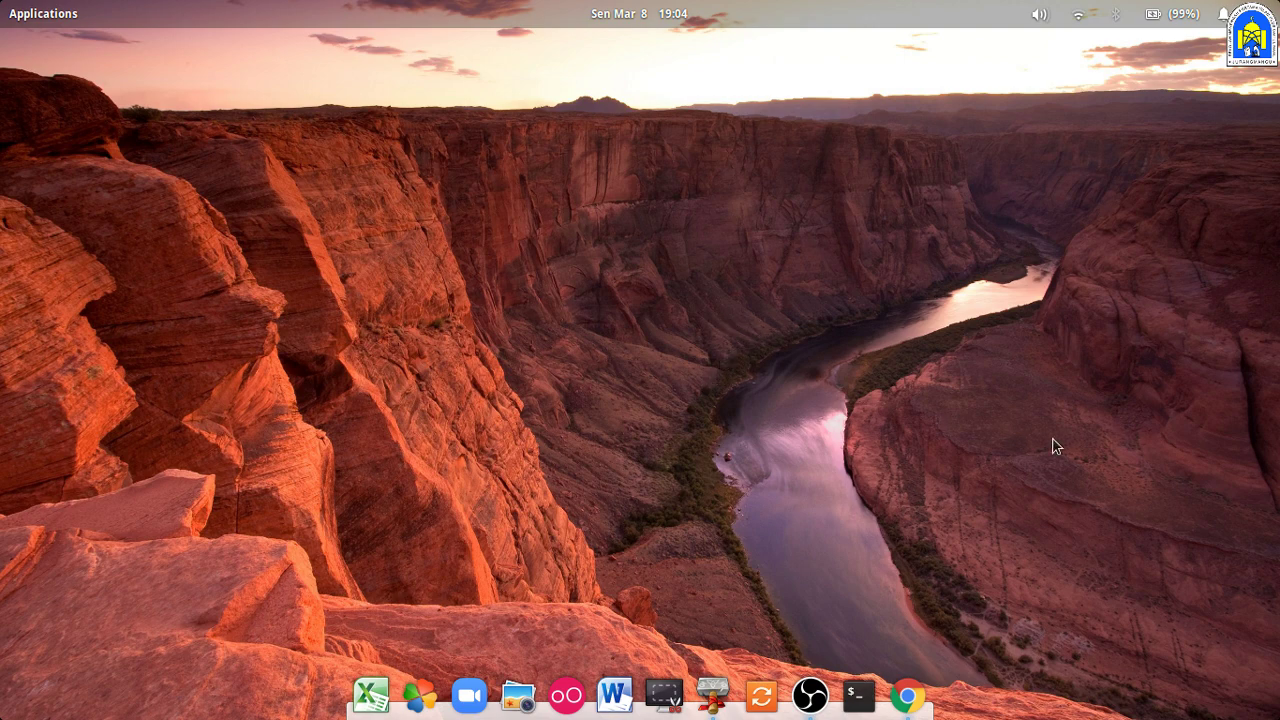
- Switch to the untitled spreadsheet in Google Sheets and select the Google Sheet definition in cell B3
key("super+Down")
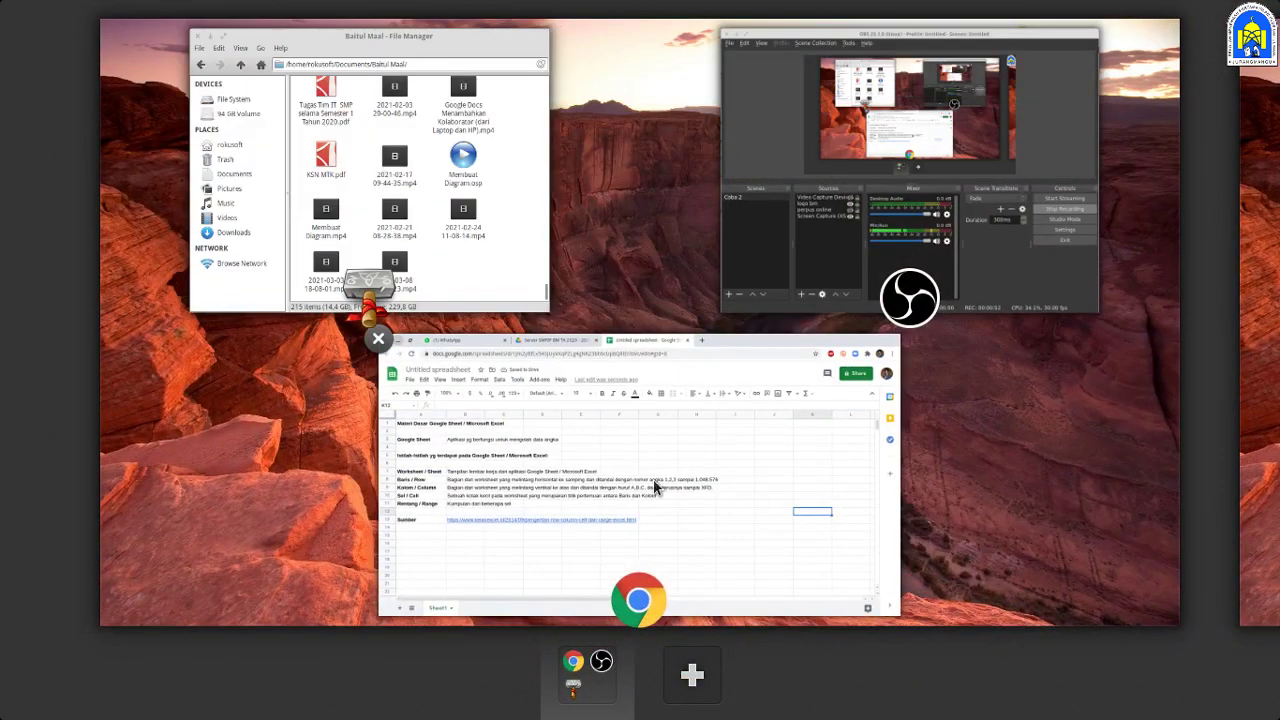
left_click(653, 483)
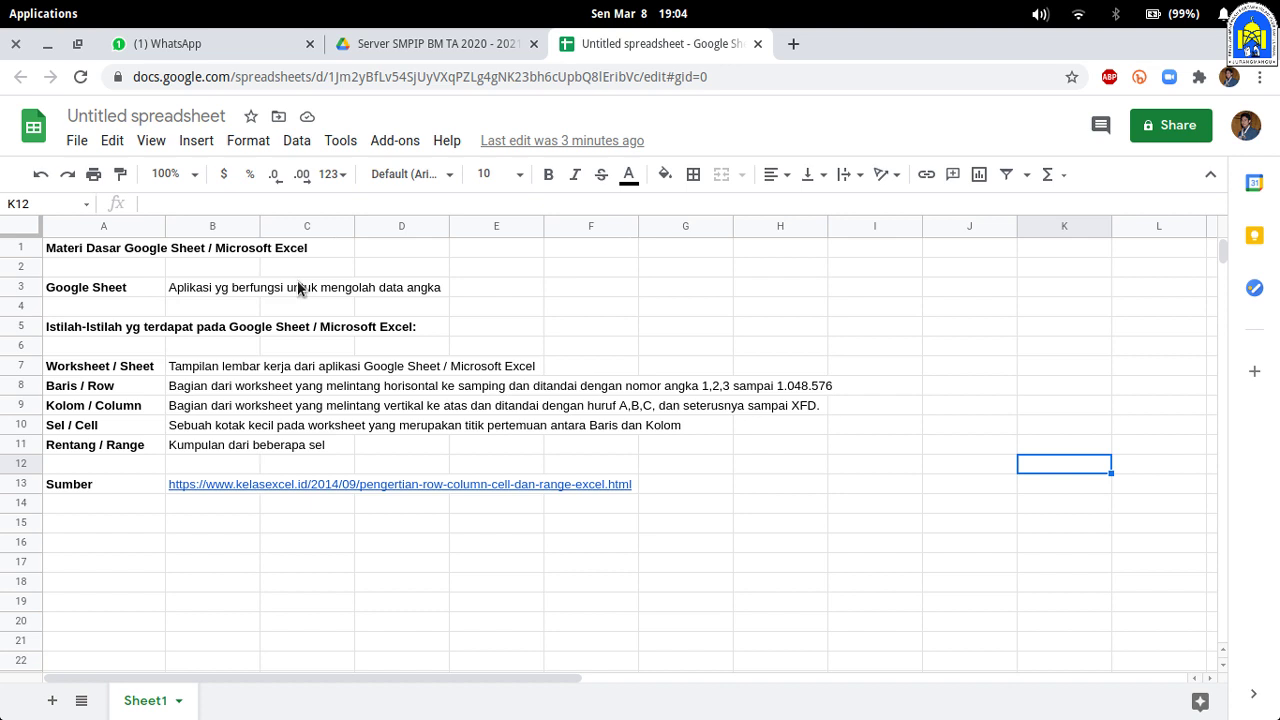
left_click(229, 294)
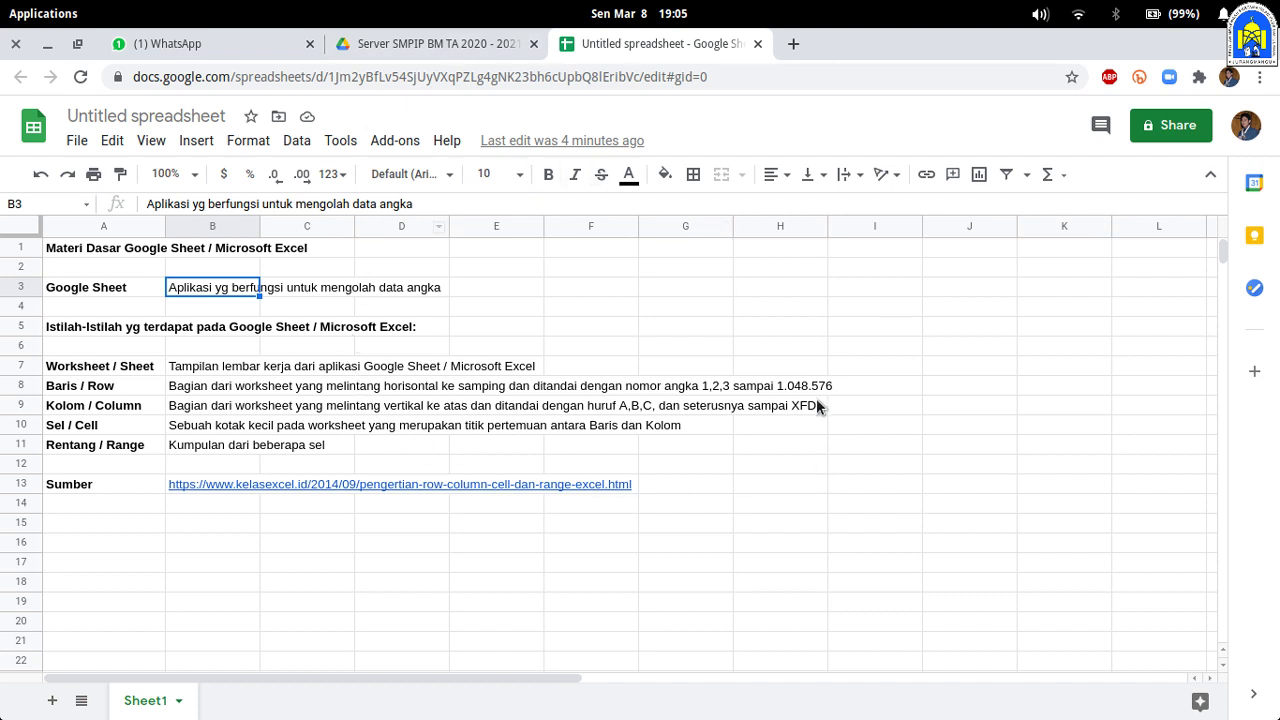
- Look over the list of terms and the source link, and select the Worksheet / Sheet term and its description in row 7
scroll(818, 405, "down", 2)
scroll(816, 402, "down", 4)
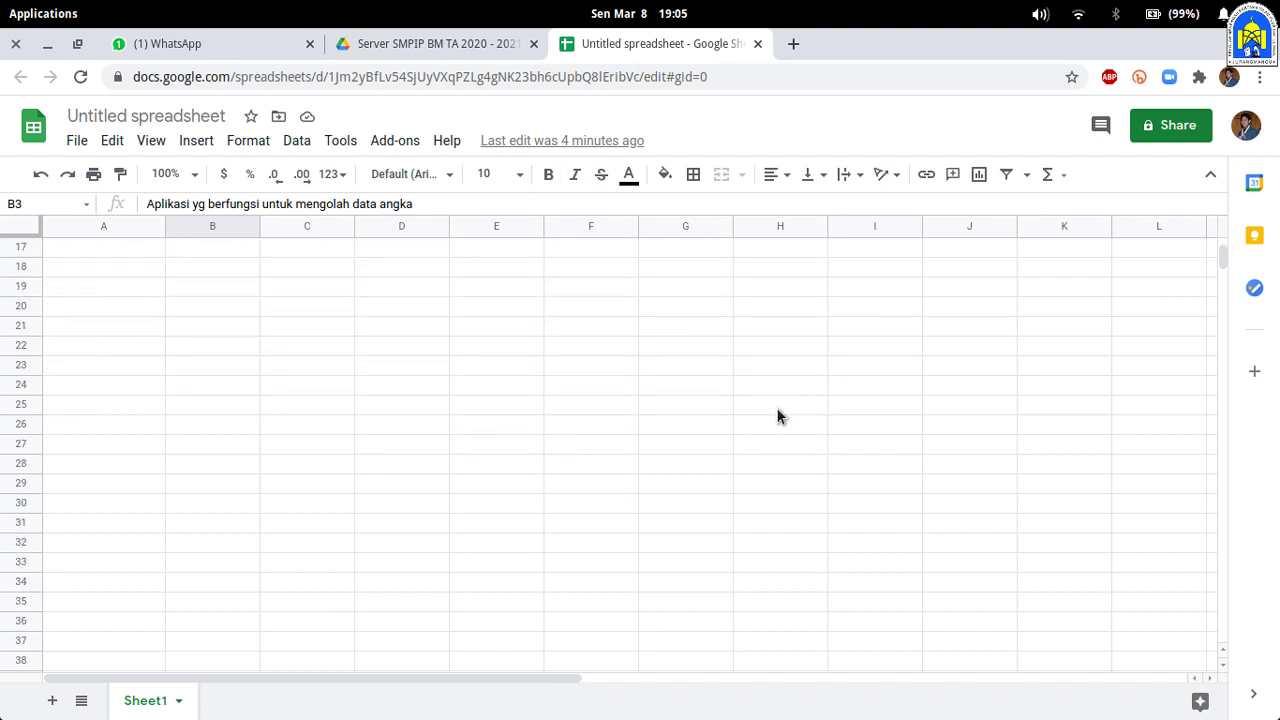
scroll(700, 420, "up", 1)
scroll(60, 375, "up", 5)
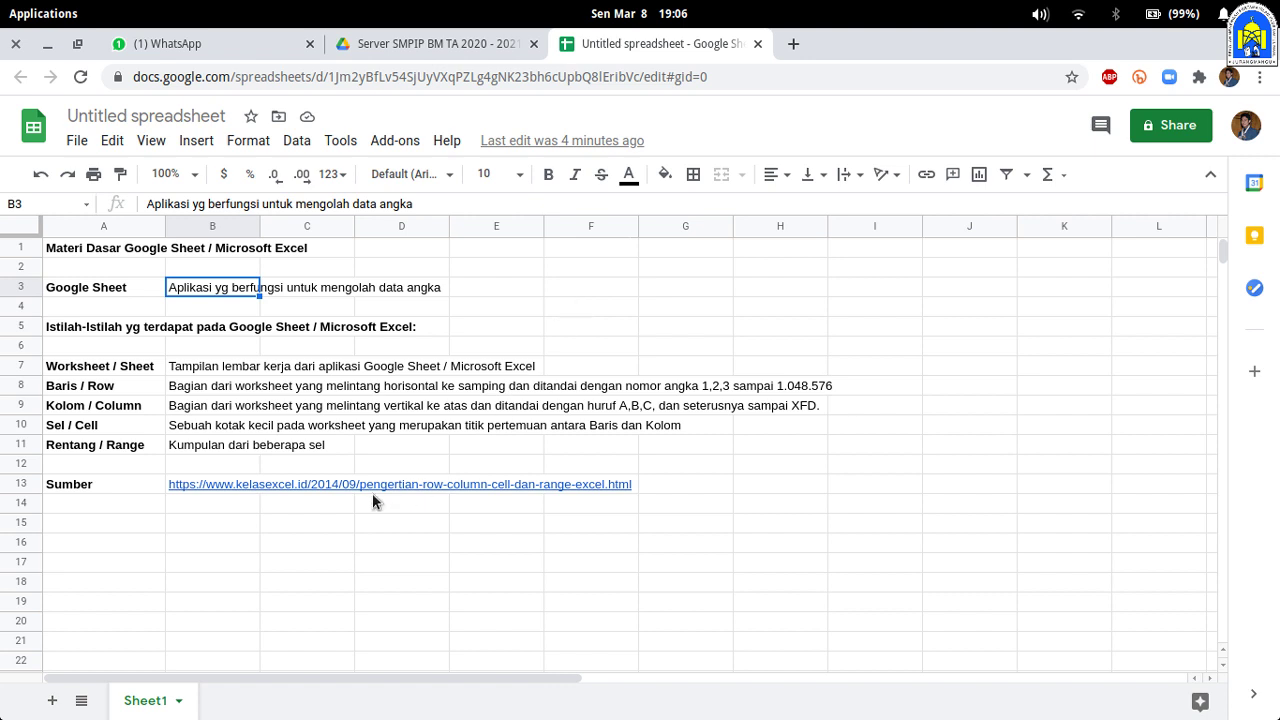
scroll(372, 499, "down", 1)
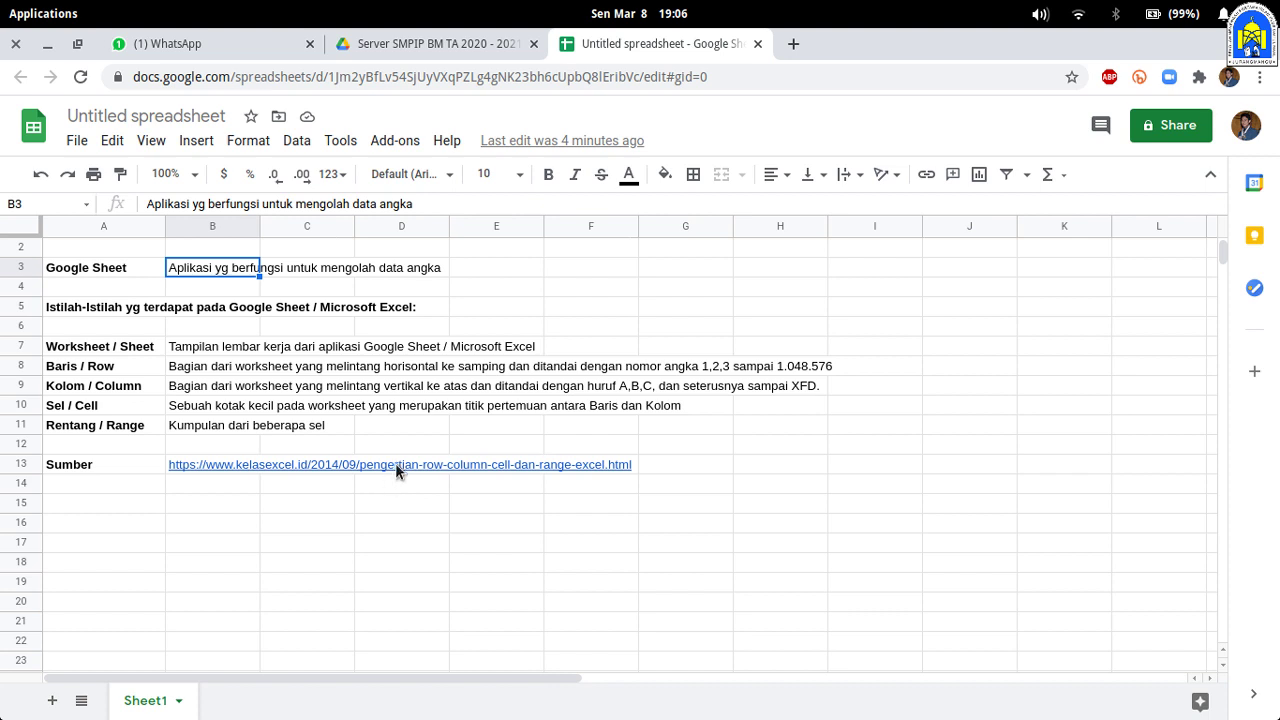
mouse_move(396, 466)
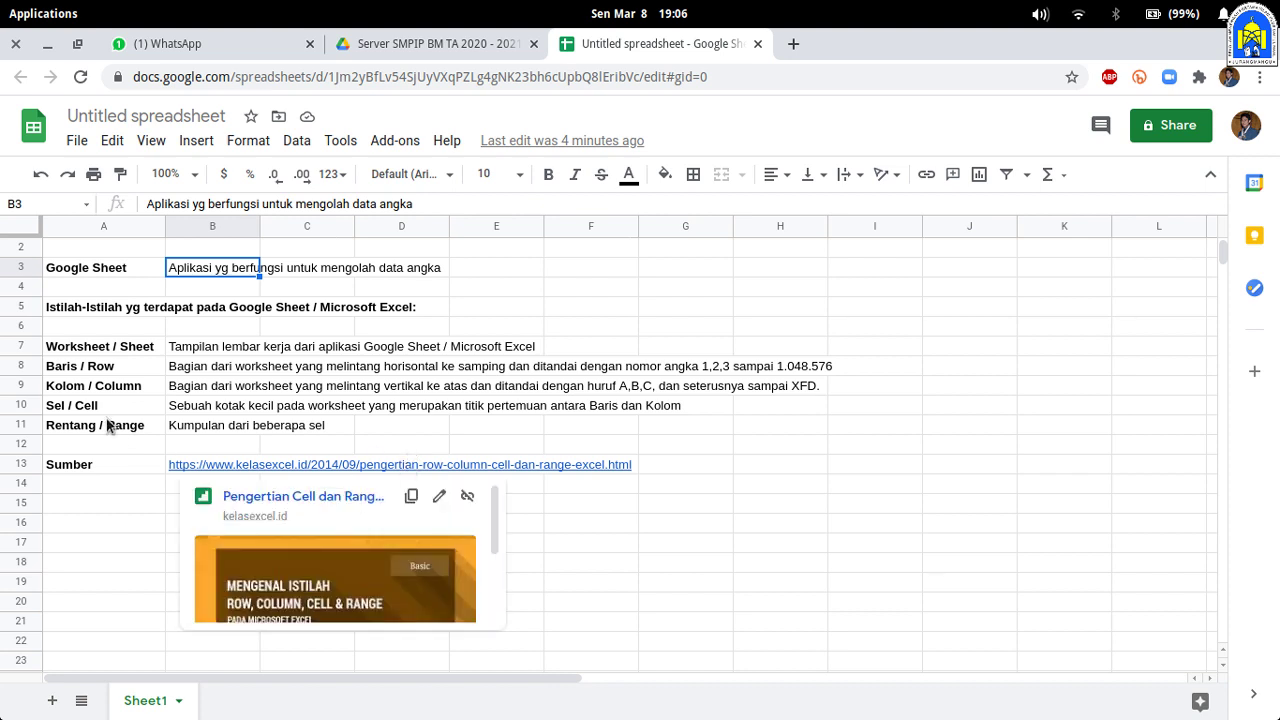
left_click(62, 352)
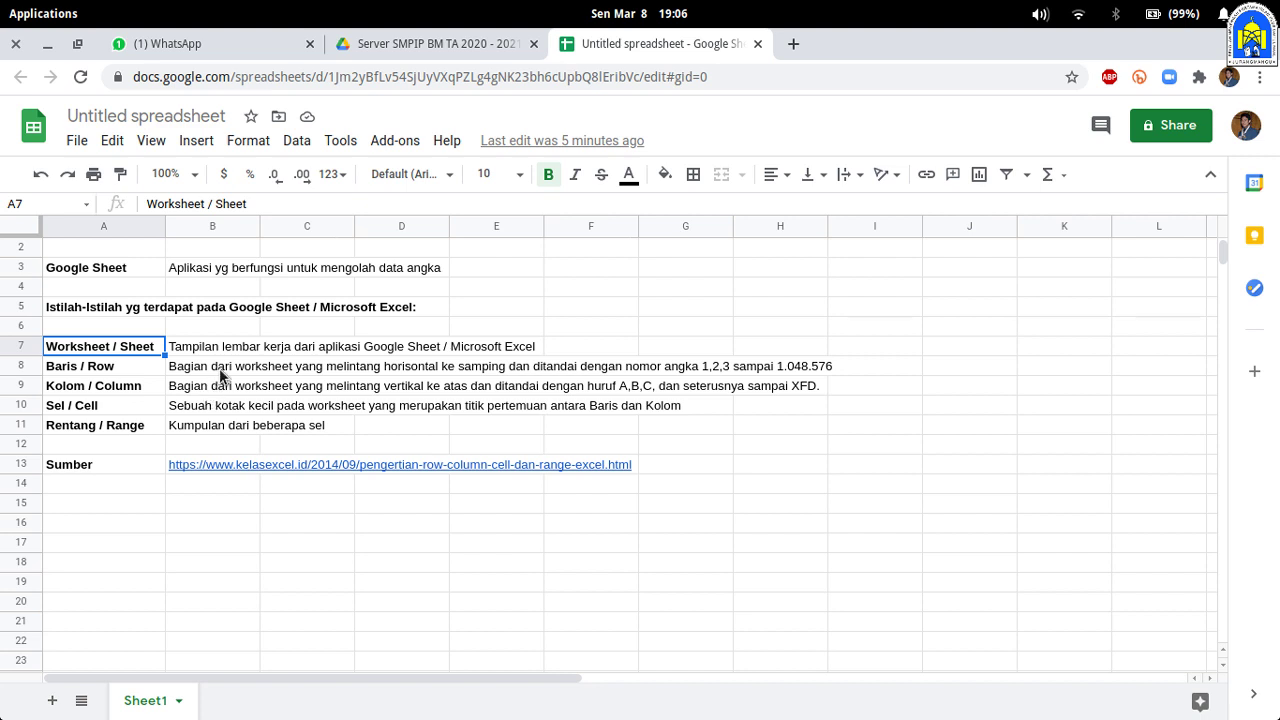
left_click(248, 348)
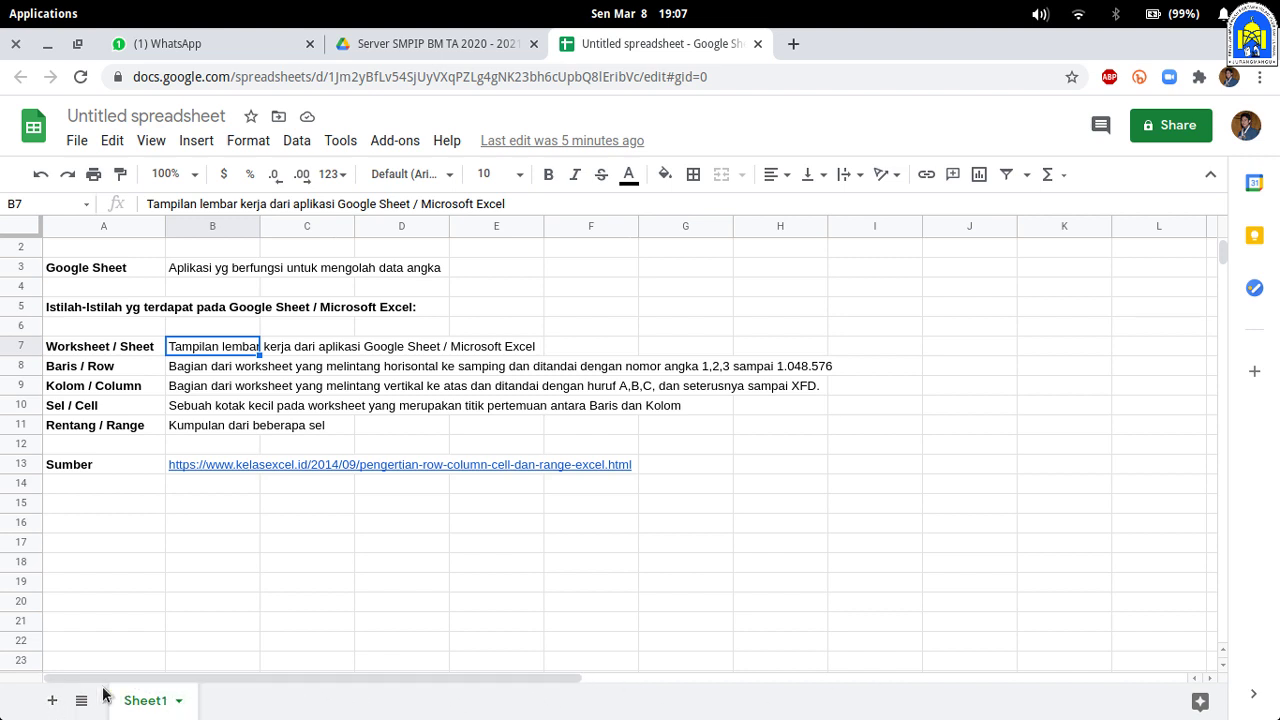
- Add a second sheet to the spreadsheet and return to Sheet1
left_click(50, 700)
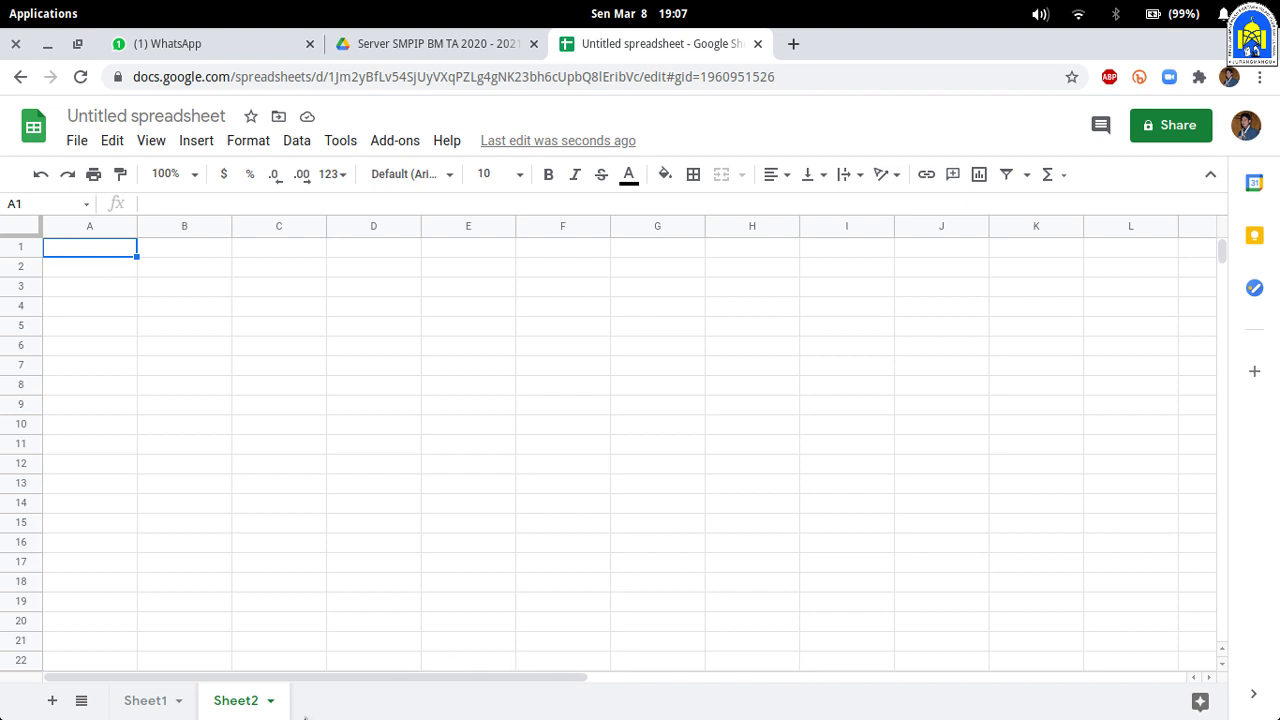
left_click(155, 701)
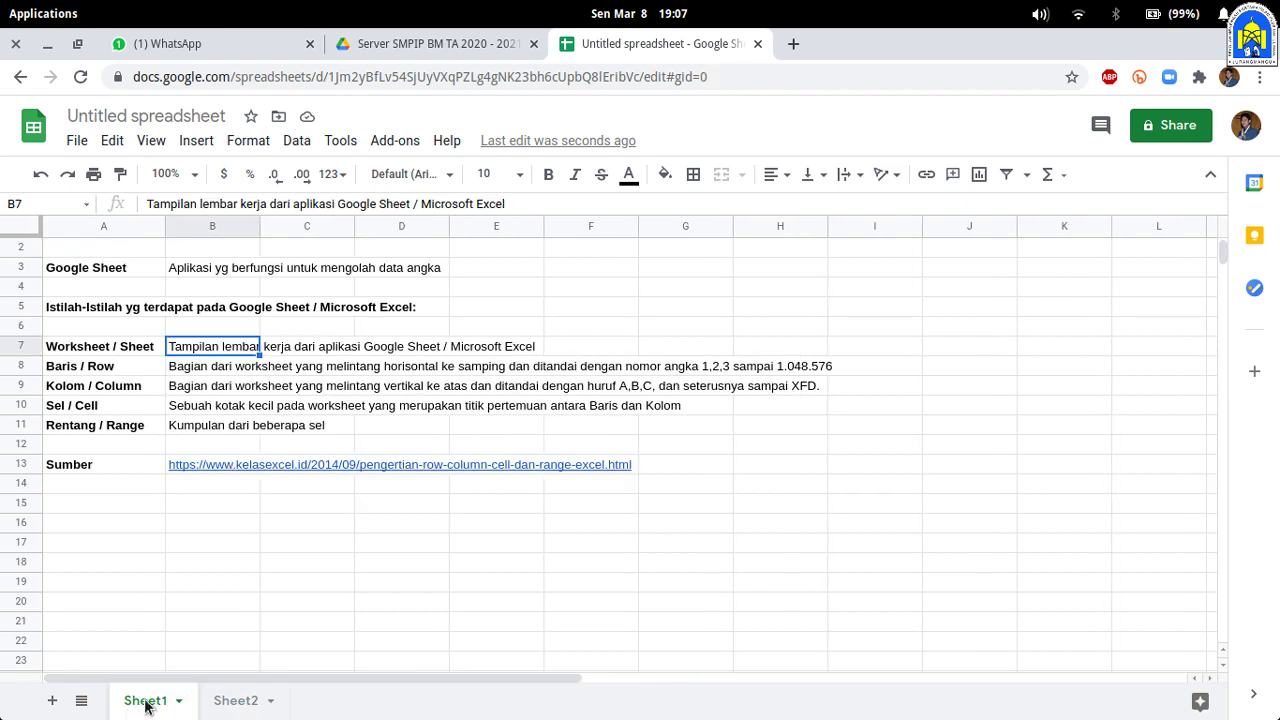
right_click(146, 706)
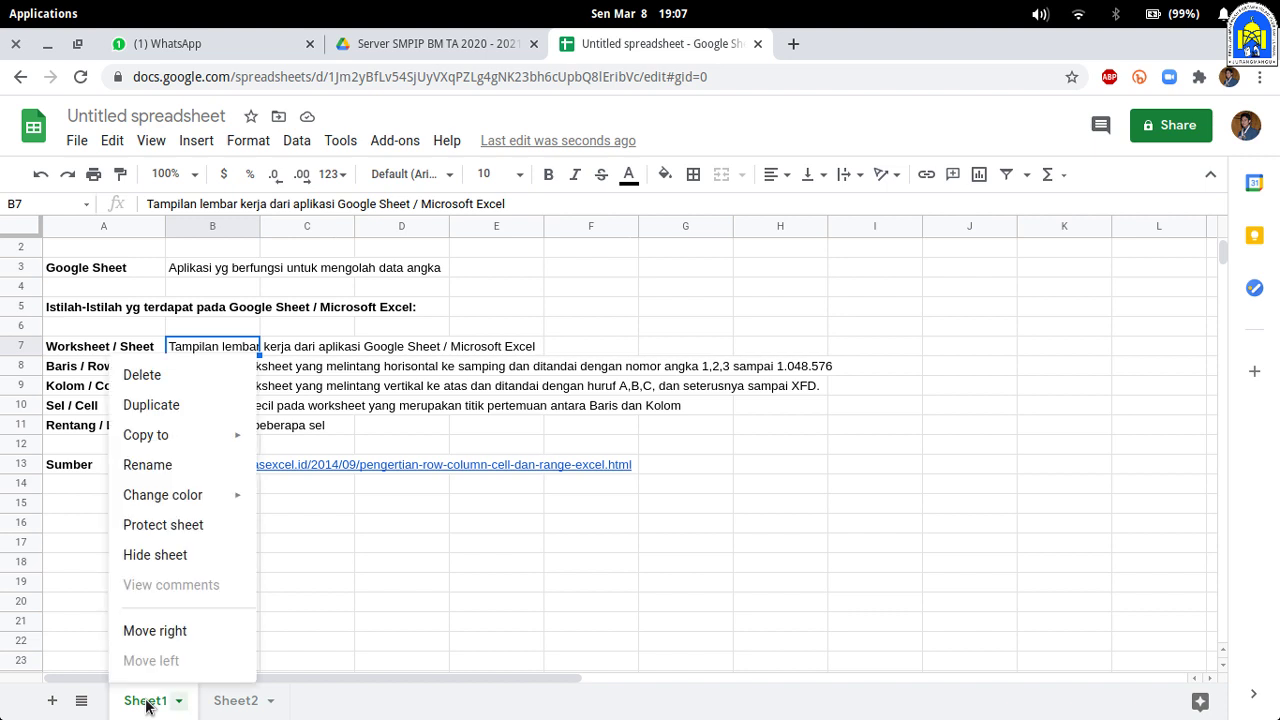
left_click(401, 582)
right_click(152, 706)
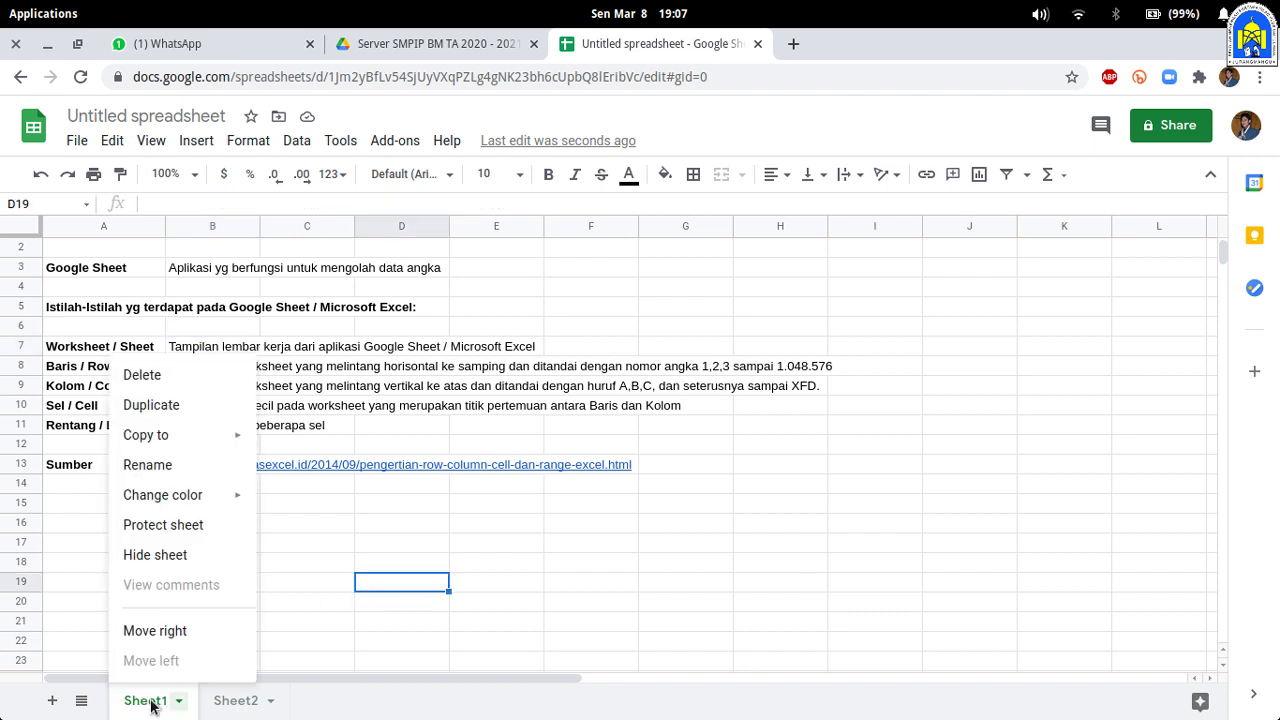
left_click(168, 467)
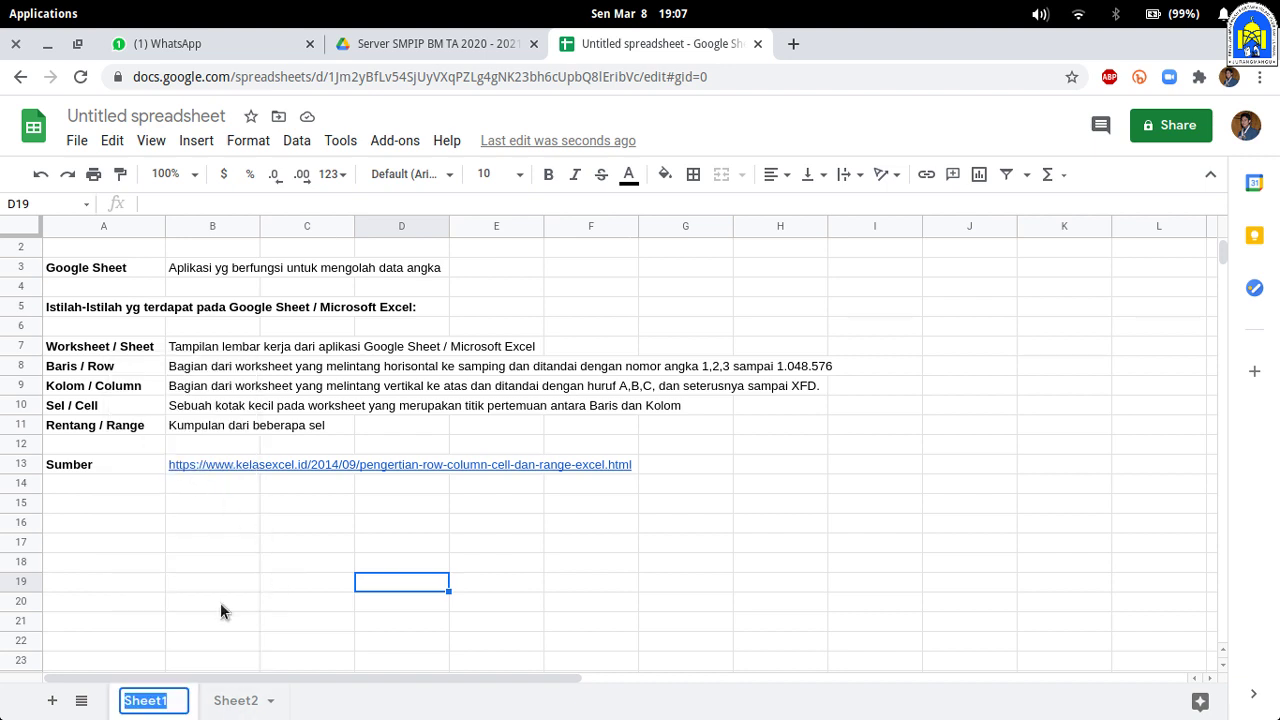
left_click(234, 543)
- Compare Sheet1 and Sheet2 by viewing them alternately, finishing on Sheet1
left_click(236, 703)
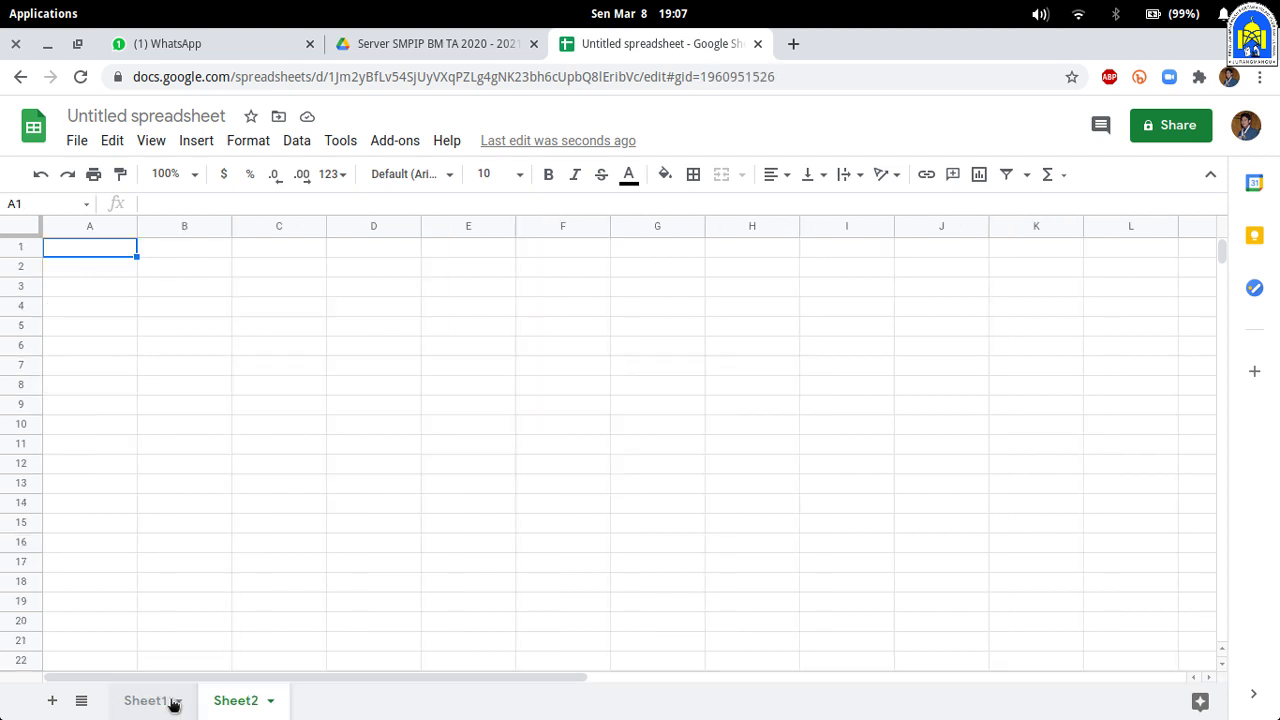
left_click(171, 701)
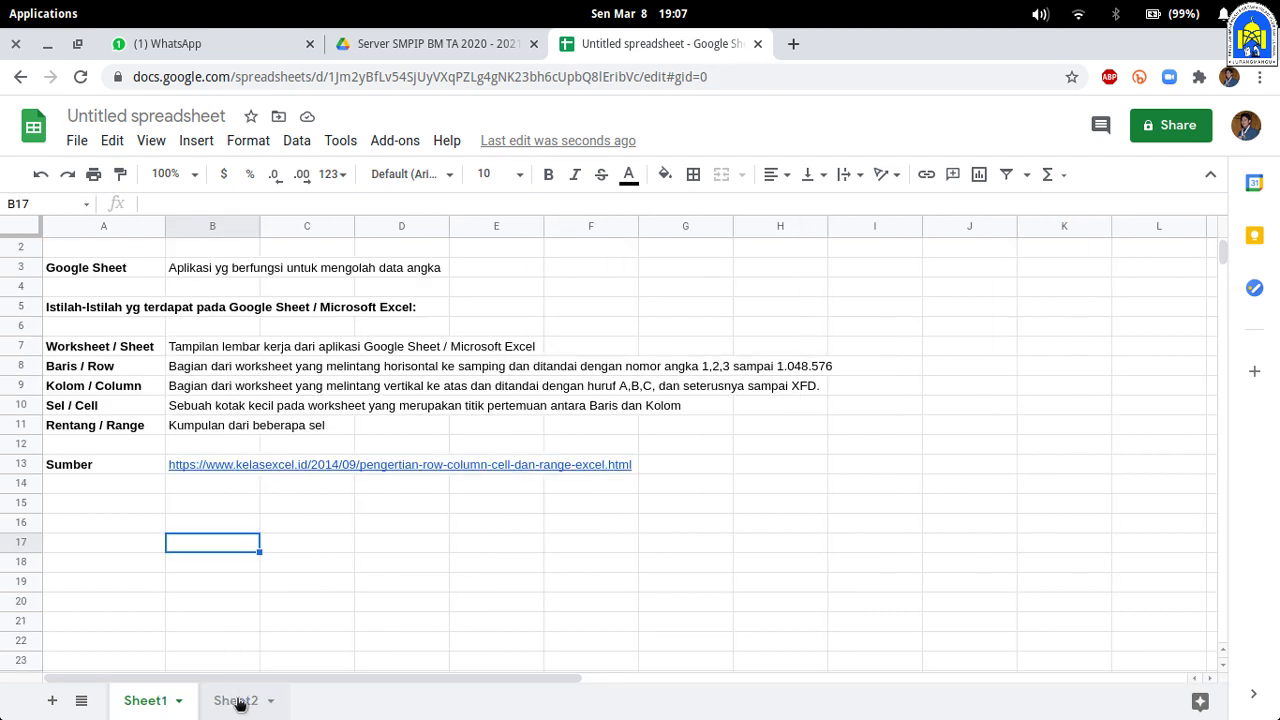
left_click(250, 701)
left_click(155, 706)
left_click(251, 704)
left_click(148, 703)
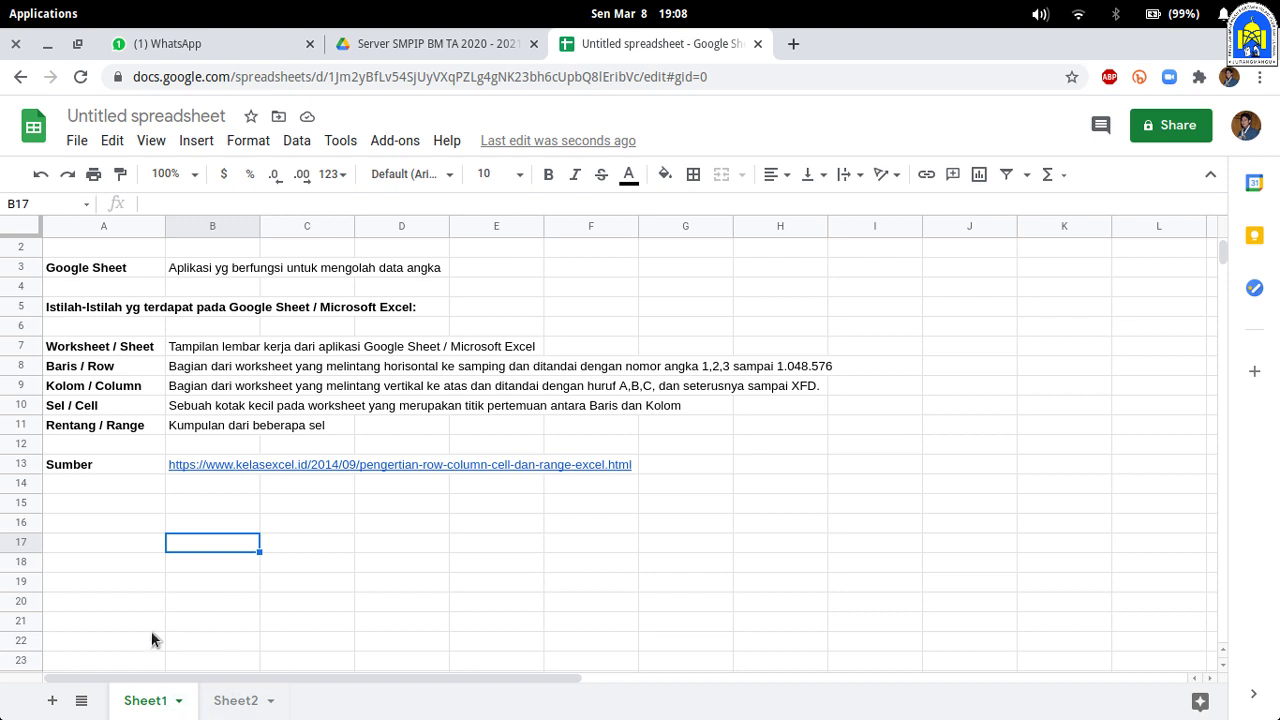
- Rename Sheet1 as "Nilai Mtk"
right_click(145, 710)
left_click(206, 386)
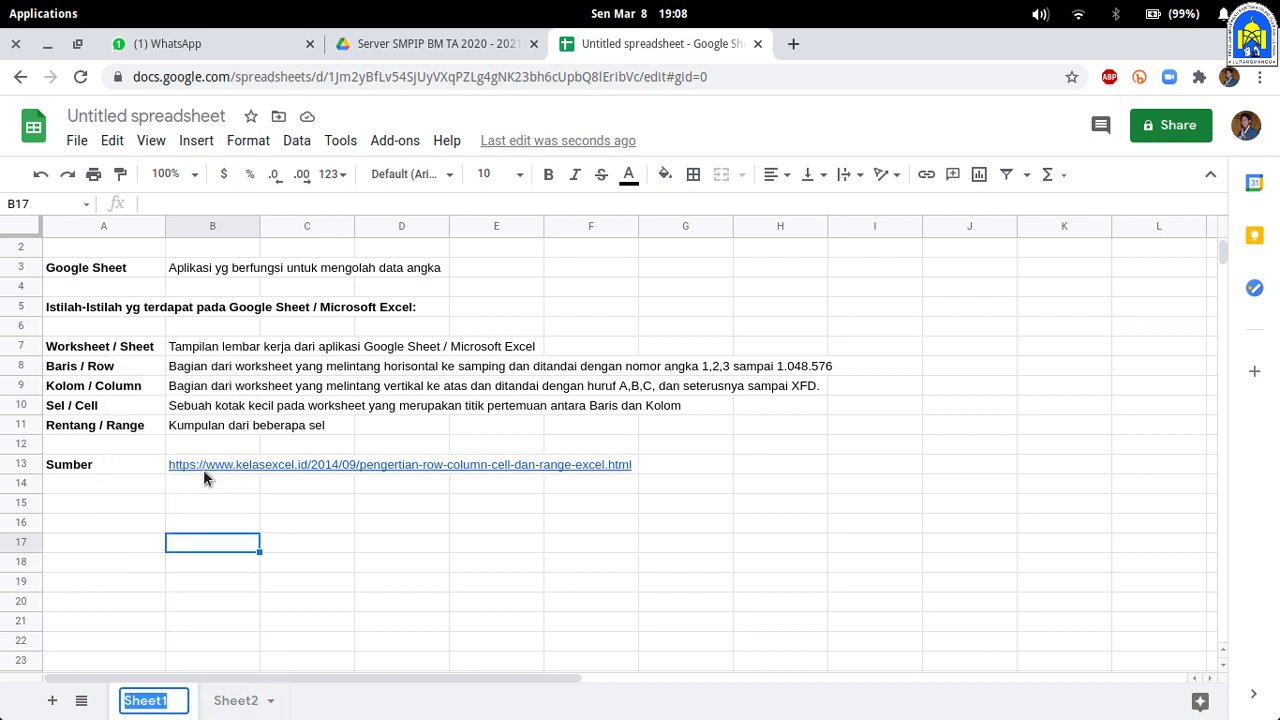
type("Nilai ")
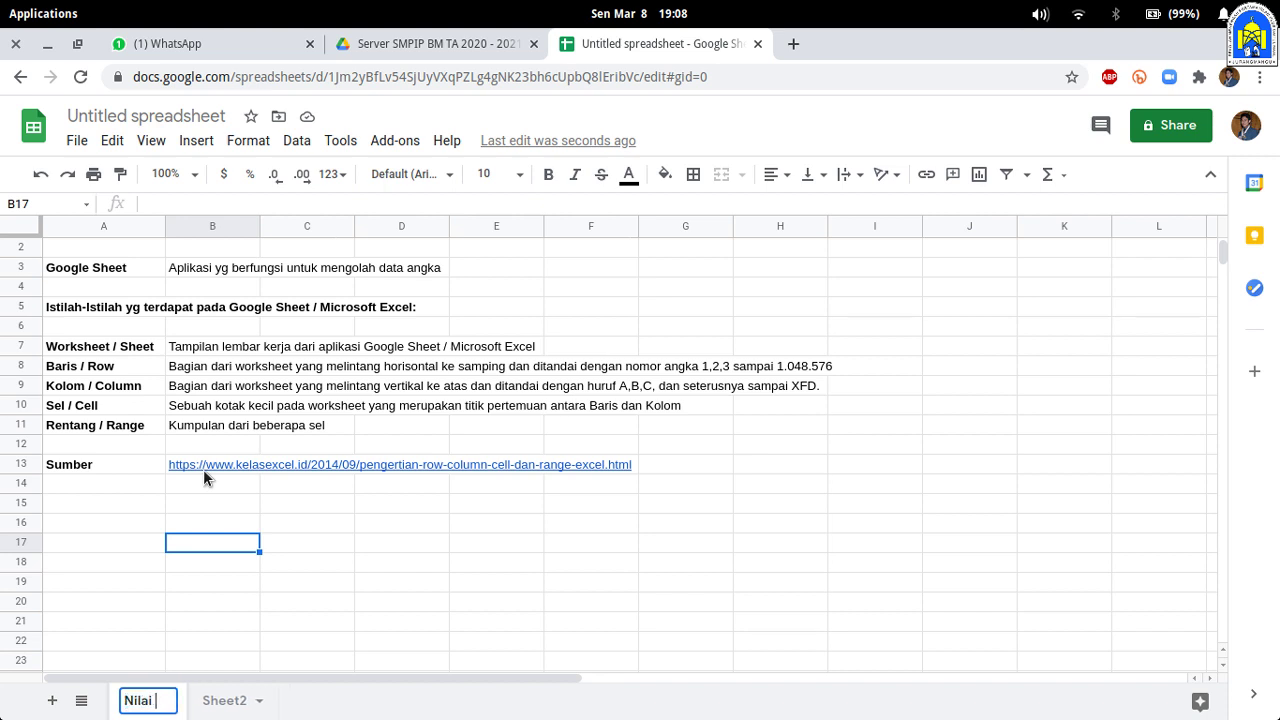
type("Mtk")
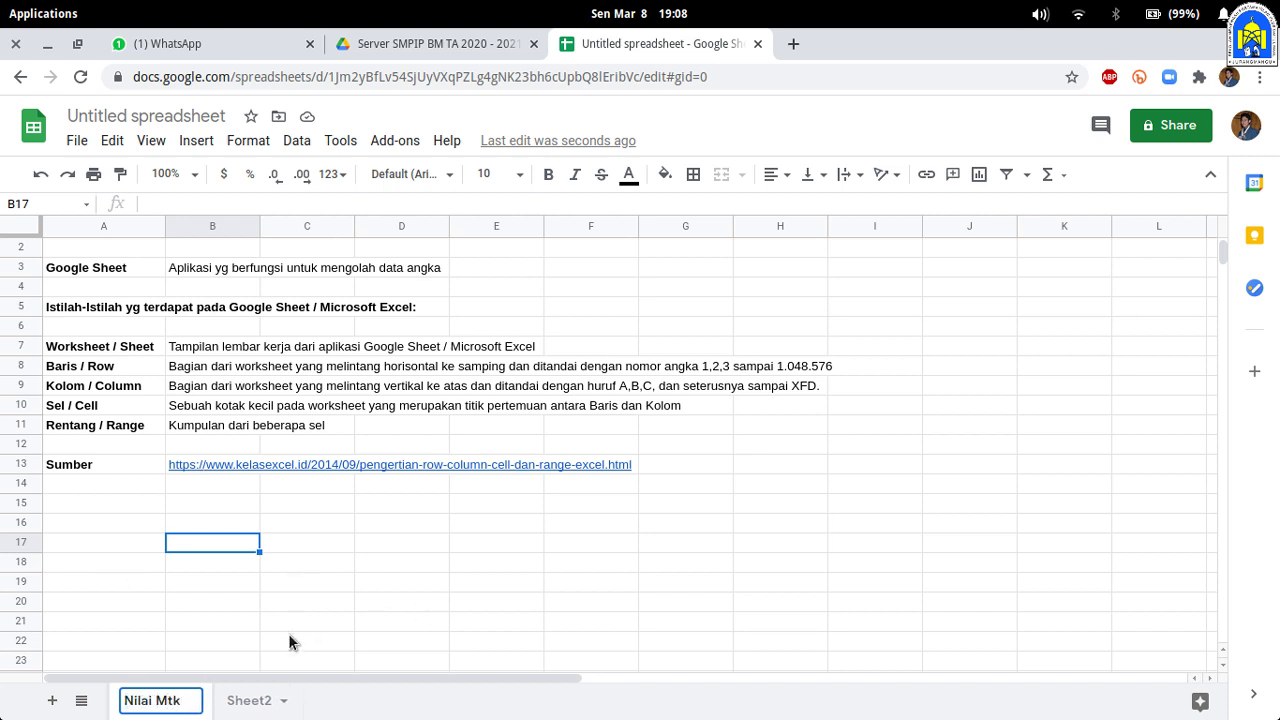
- Rename Sheet2 as "Nilai bahasa"
right_click(246, 700)
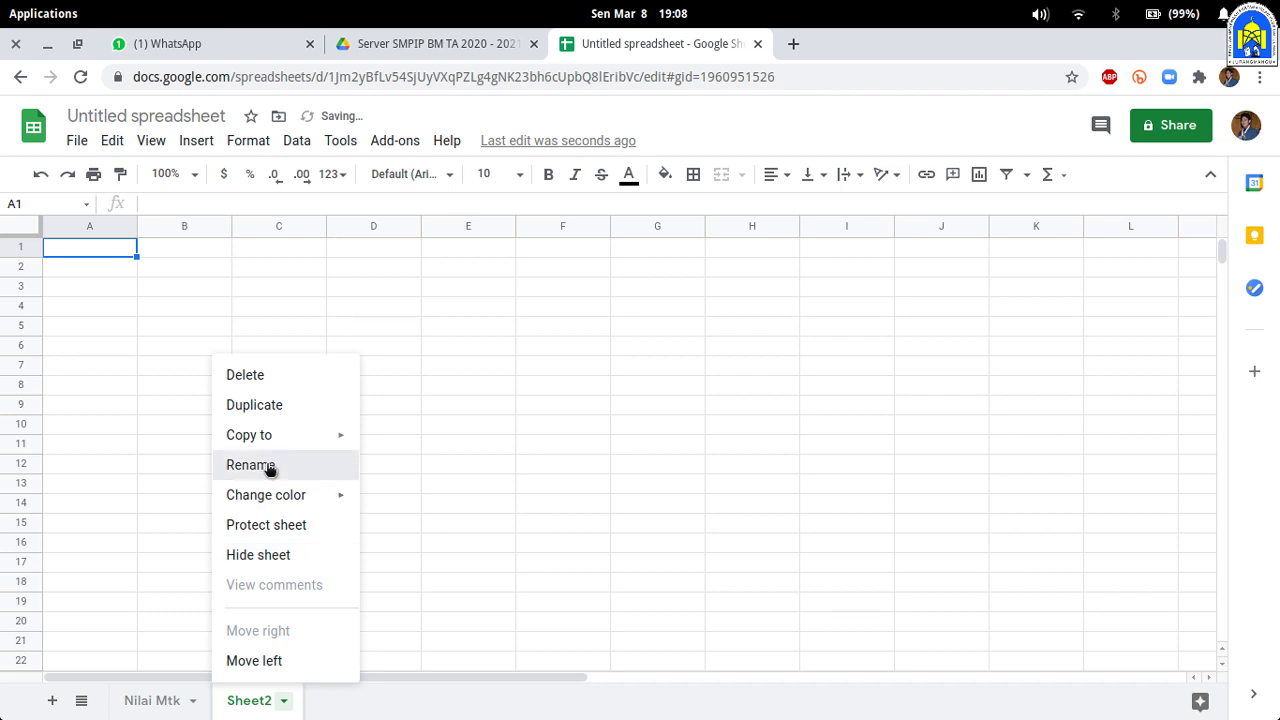
left_click(269, 466)
type("Nilai ")
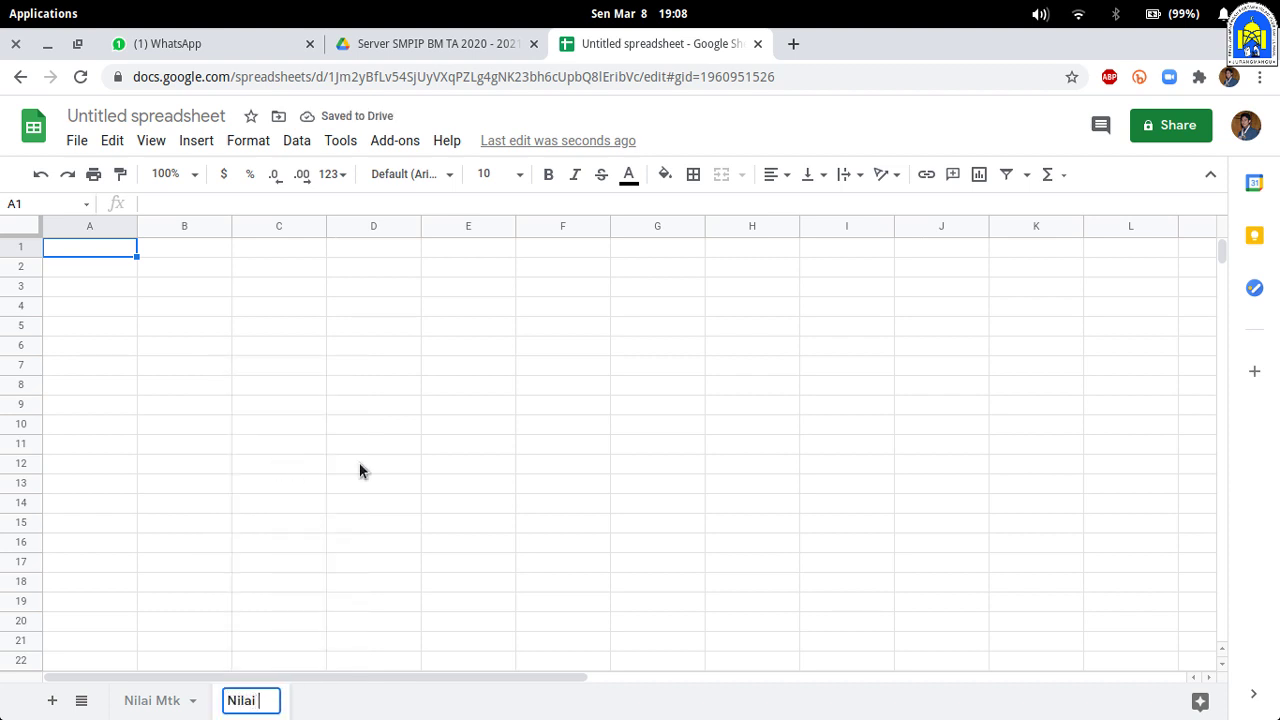
type("bahasa")
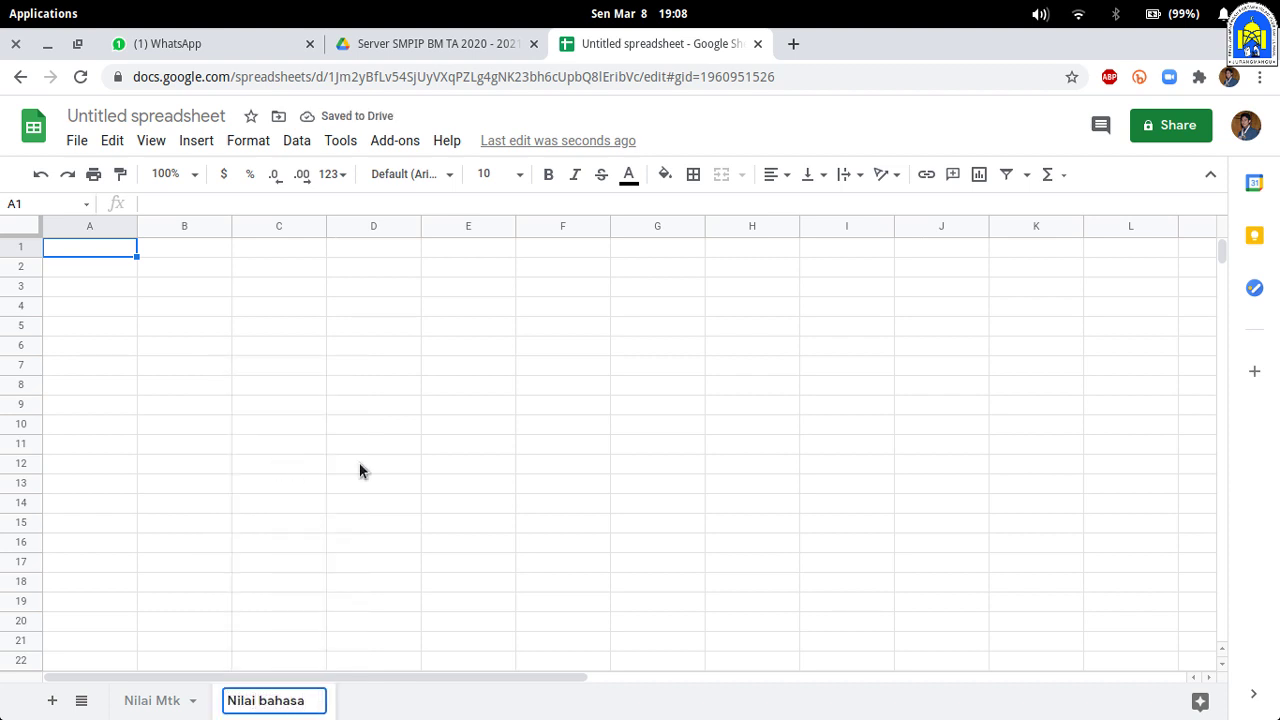
left_click(278, 502)
- View the Nilai Mtk and Nilai bahasa sheets in turn, and look over the rows of Nilai Mtk
left_click(168, 700)
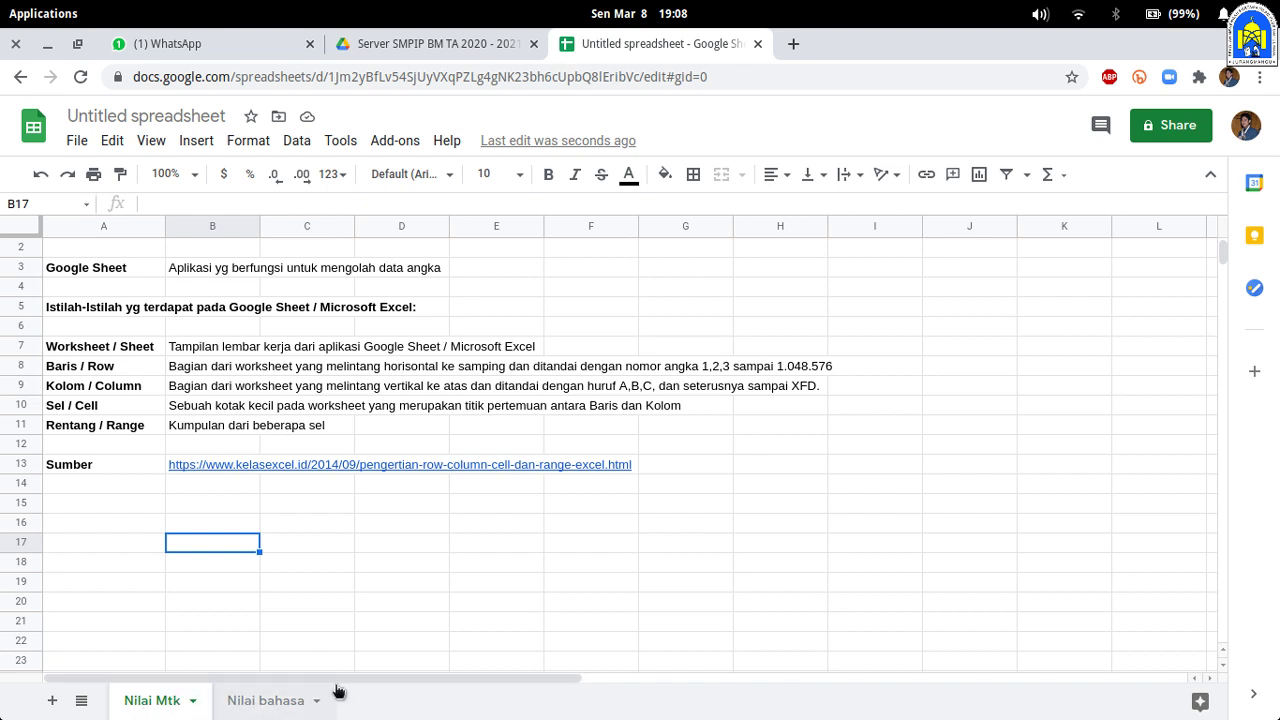
left_click(218, 706)
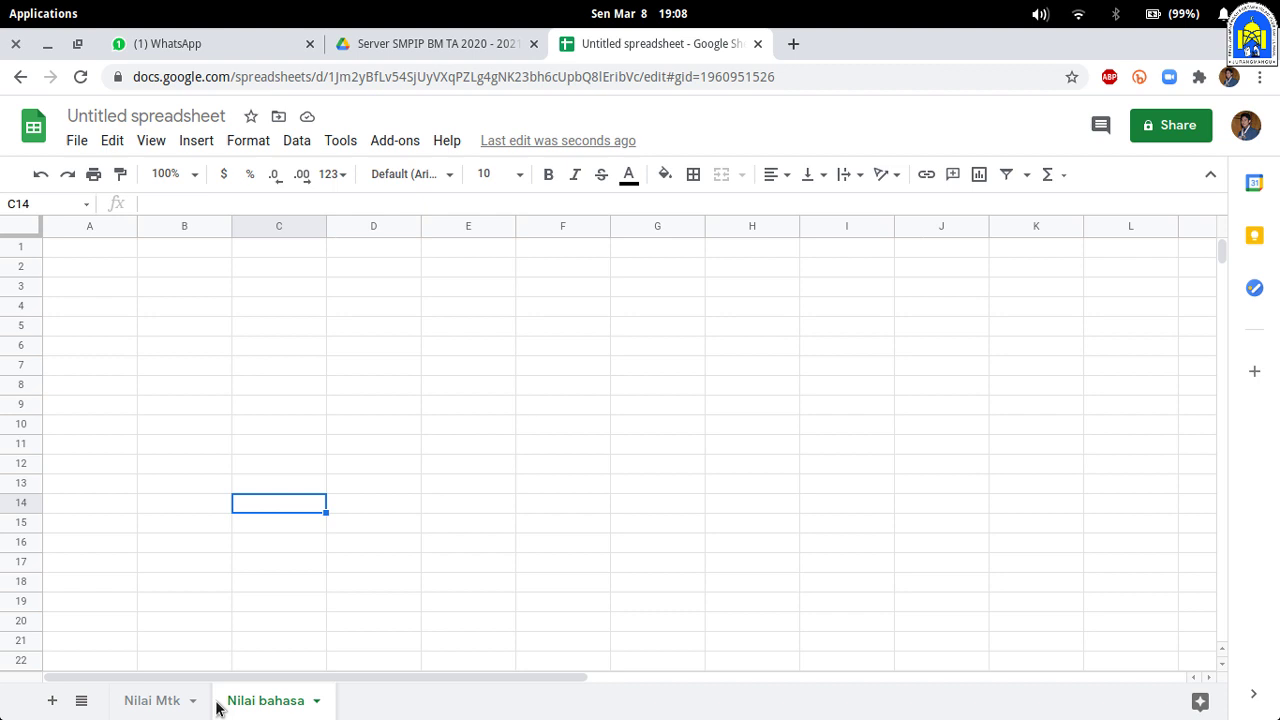
left_click(160, 700)
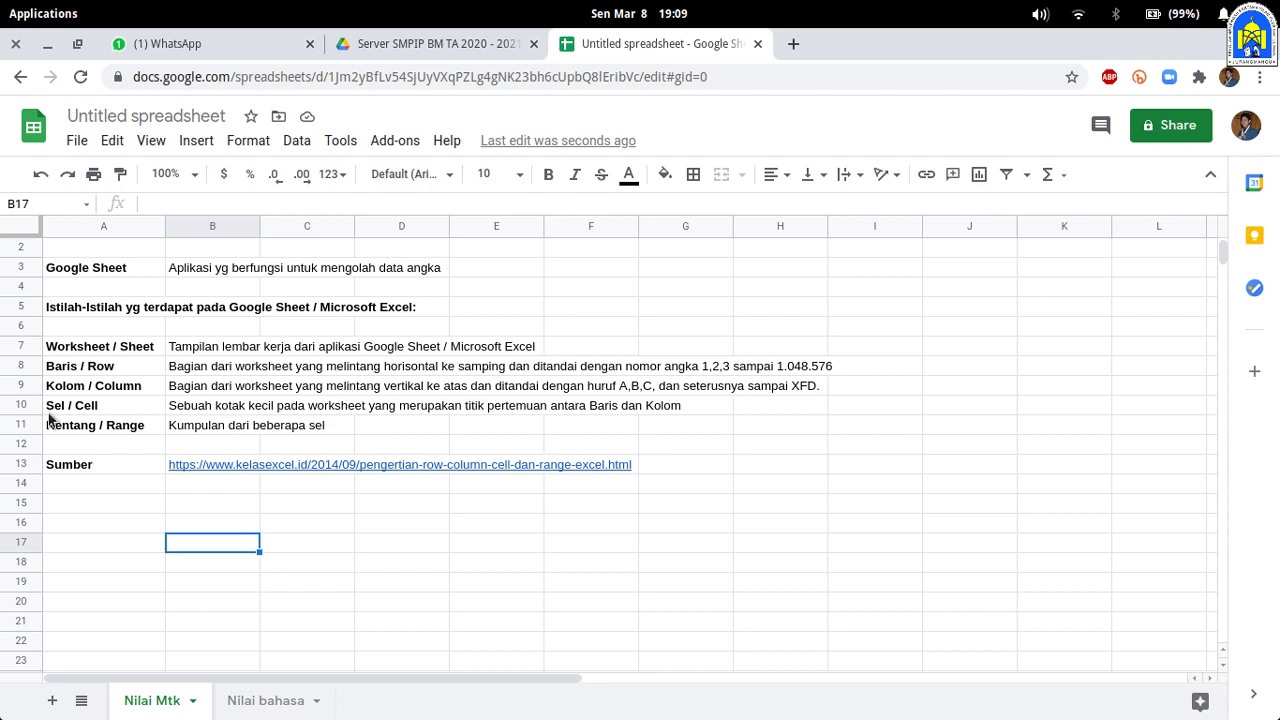
scroll(47, 430, "down", 3)
scroll(47, 432, "up", 2)
scroll(47, 432, "down", 1)
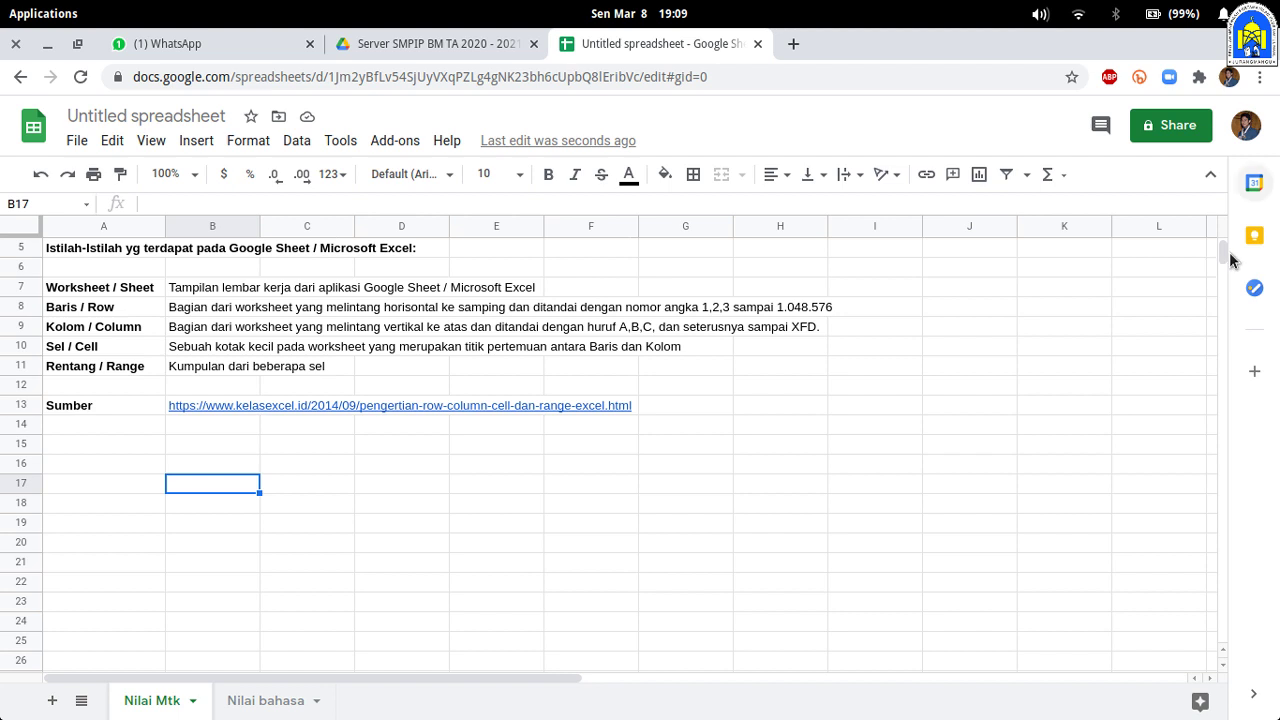
left_click_drag(1226, 253, 1224, 237)
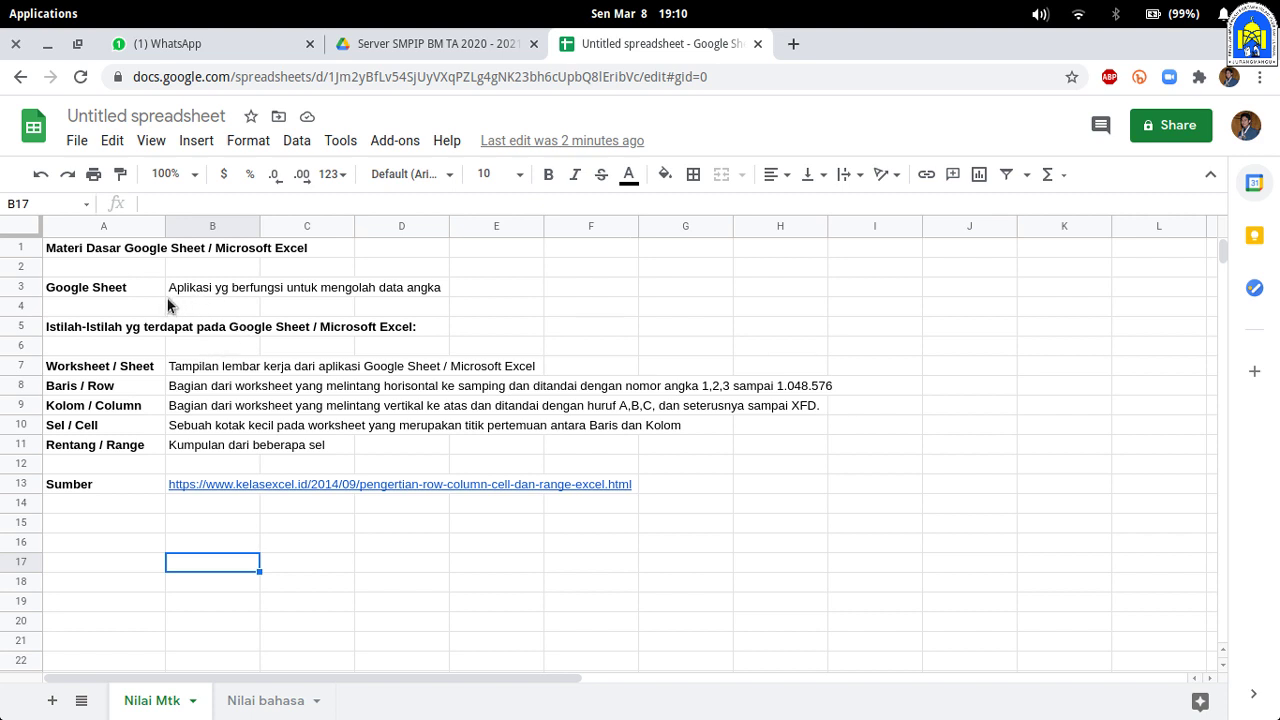
- Examine the Google Sheet term in cell A3 and its definition in B3 by selecting the two cells alternately
left_click(110, 293)
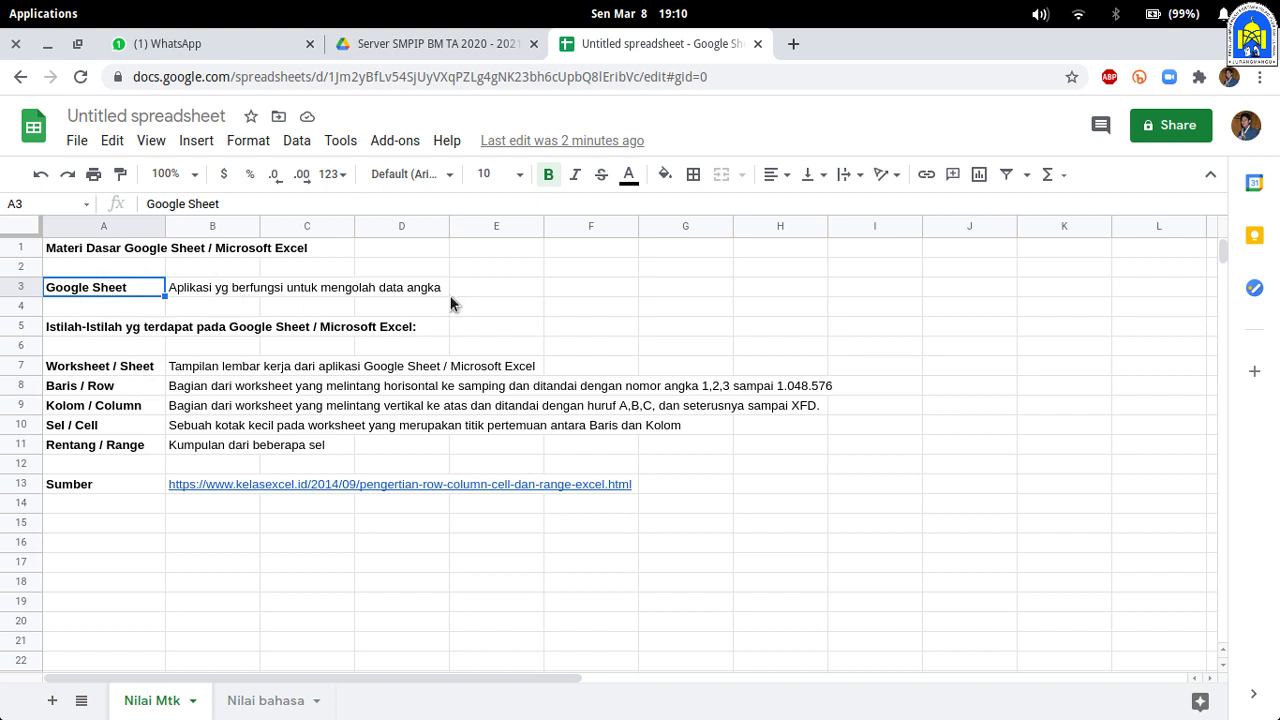
left_click(233, 293)
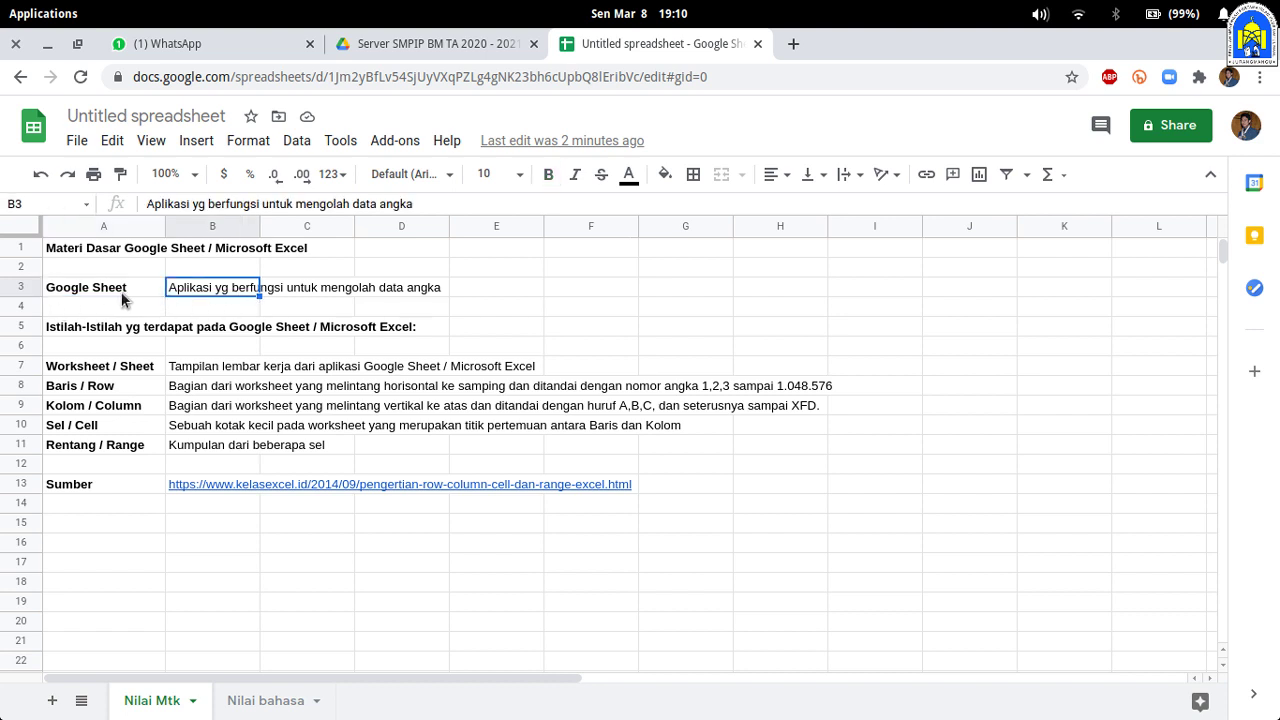
left_click(112, 292)
left_click(221, 293)
left_click(120, 291)
left_click(219, 295)
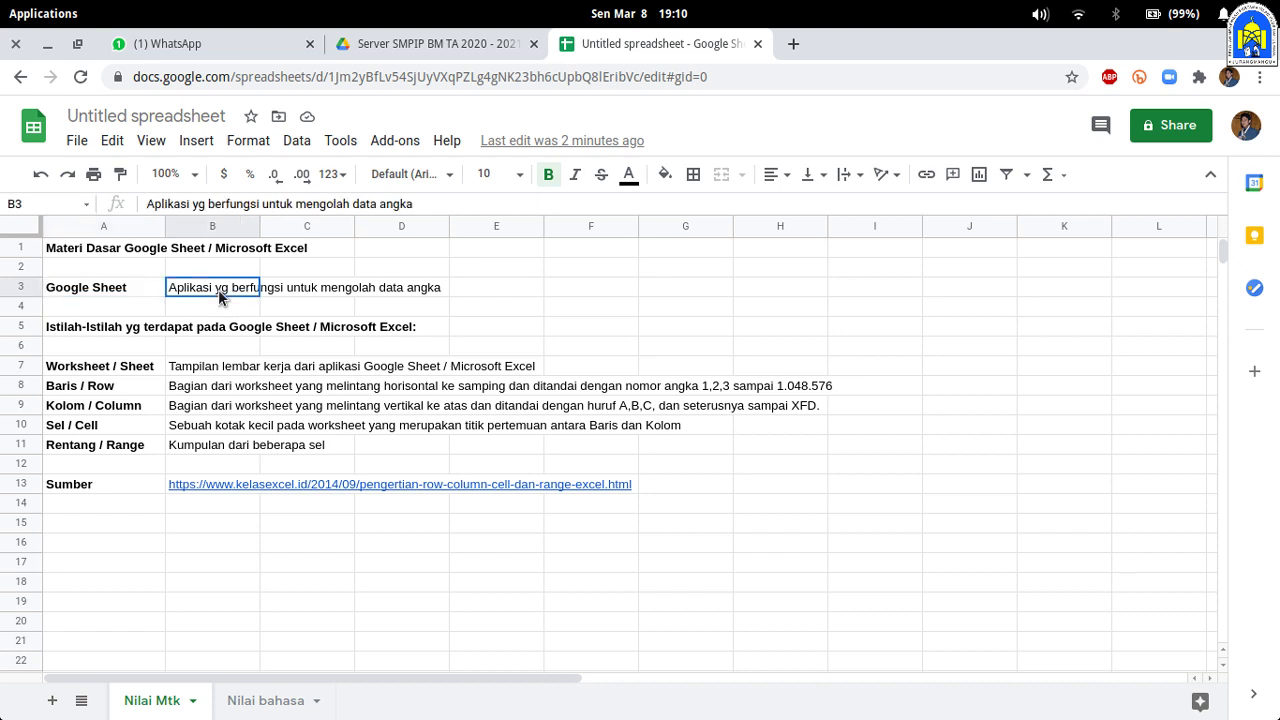
left_click(90, 295)
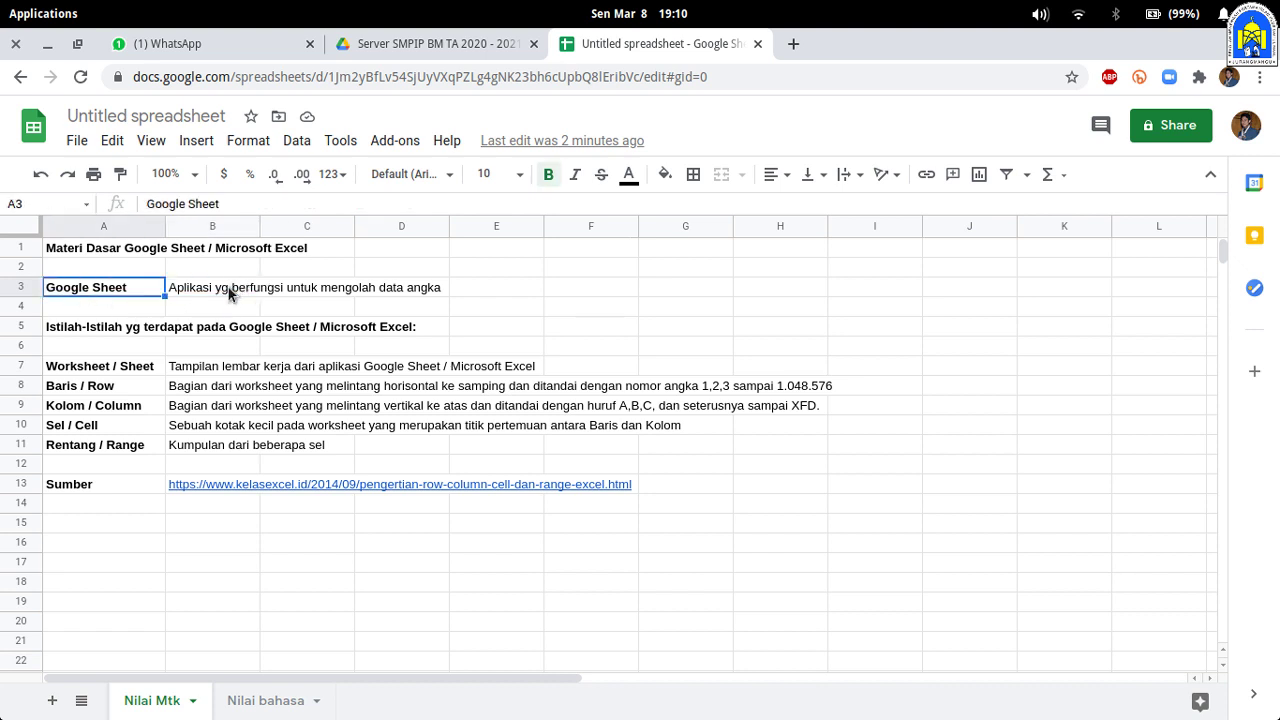
left_click(238, 288)
left_click(87, 290)
left_click(230, 292)
left_click(55, 293)
- Select the whole of column A, column B and row 1 in turn
left_click(100, 227)
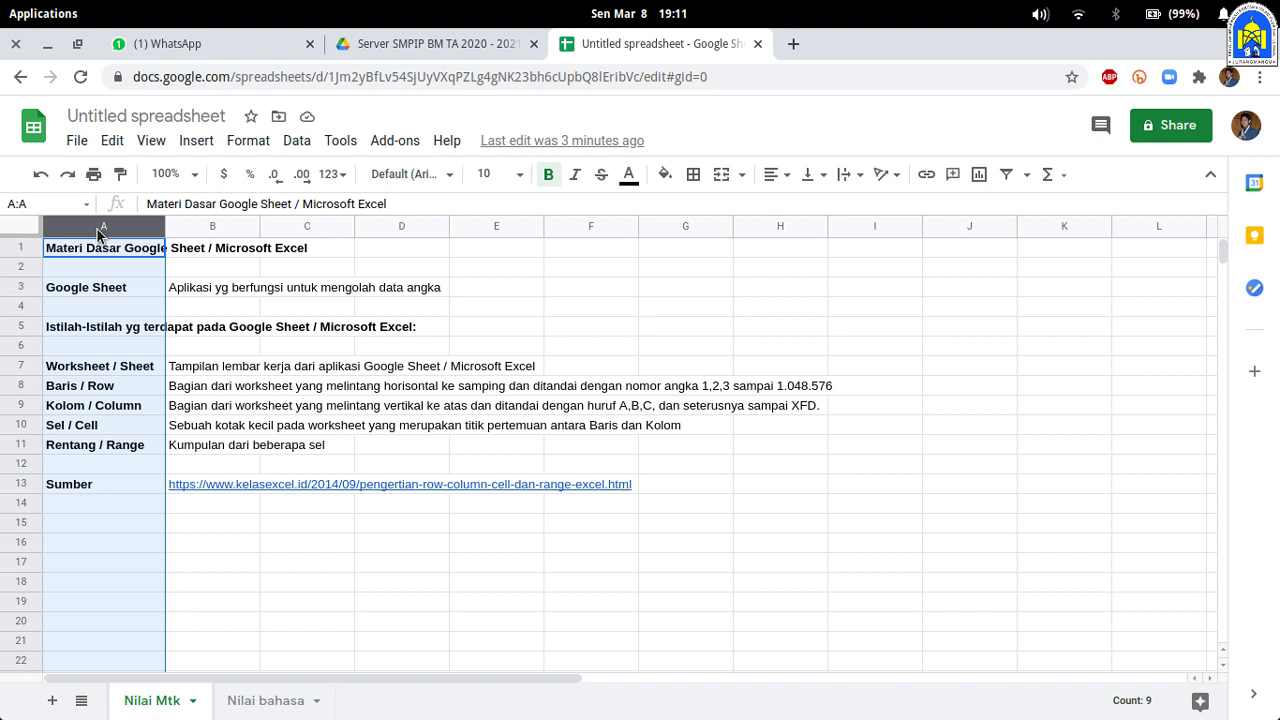
left_click(212, 226)
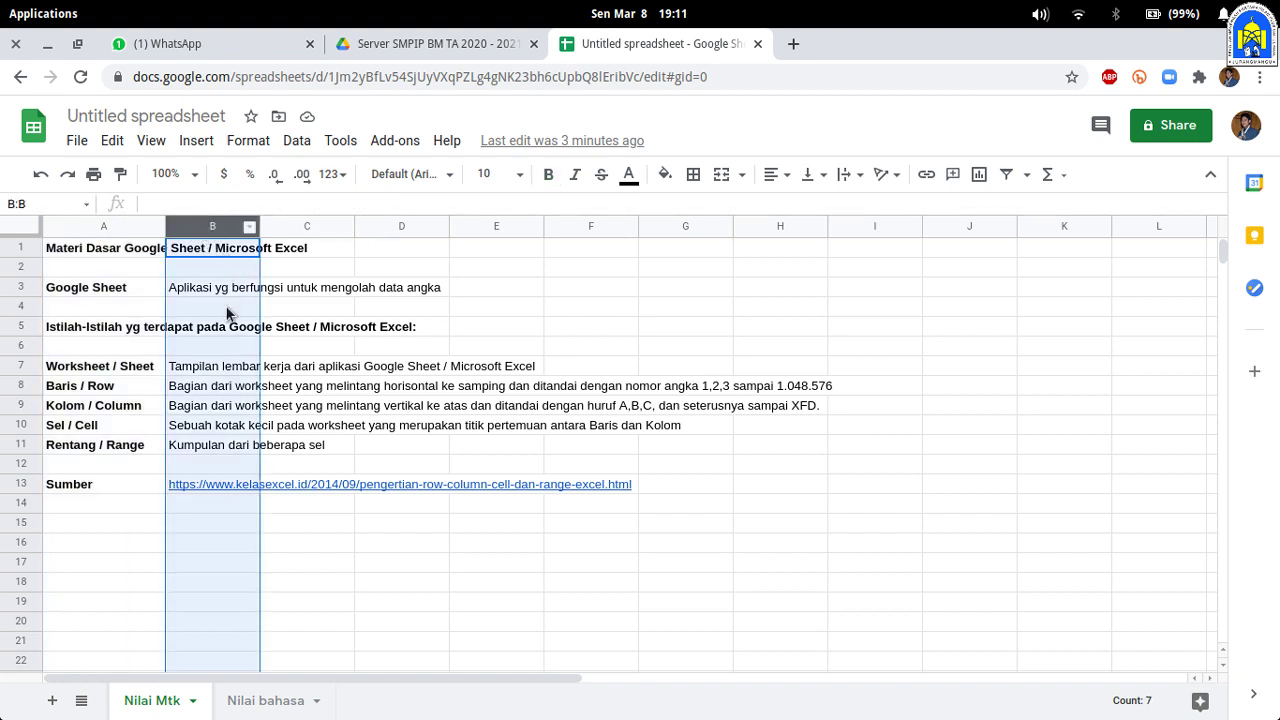
left_click(20, 247)
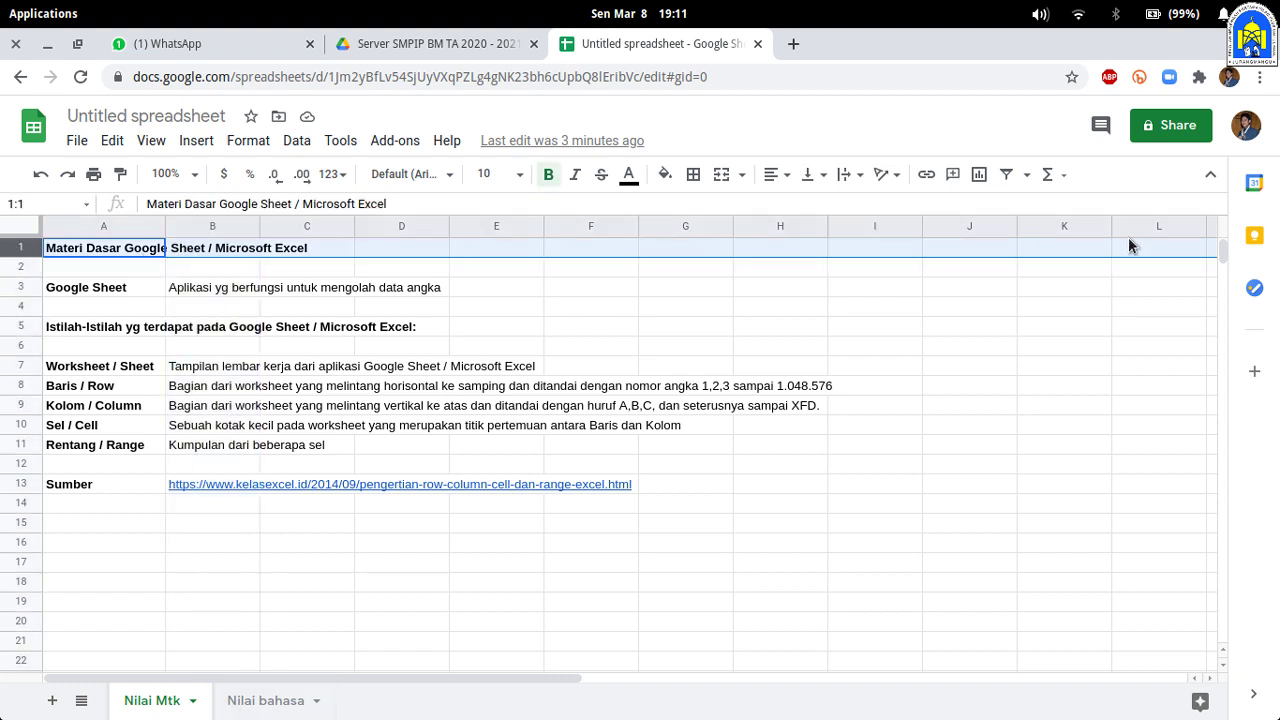
- Select the whole of row 2, followed by columns A, B, C and D one at a time
left_click(28, 267)
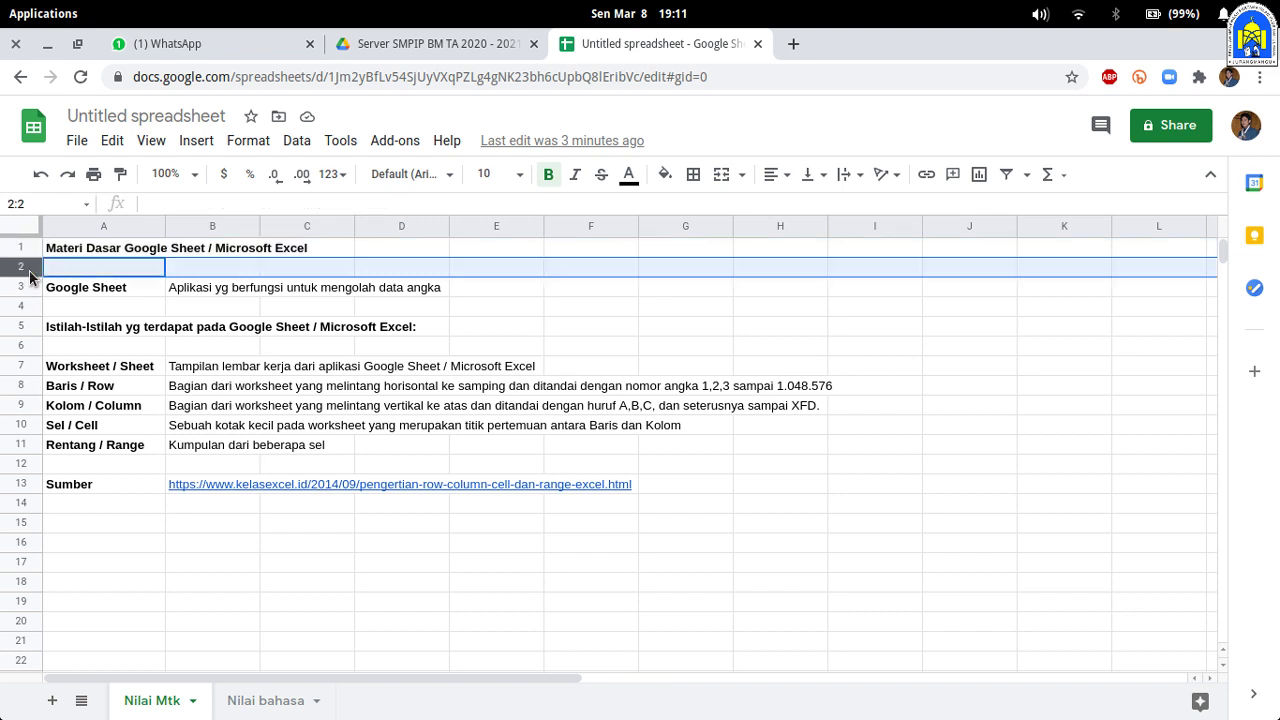
left_click(100, 227)
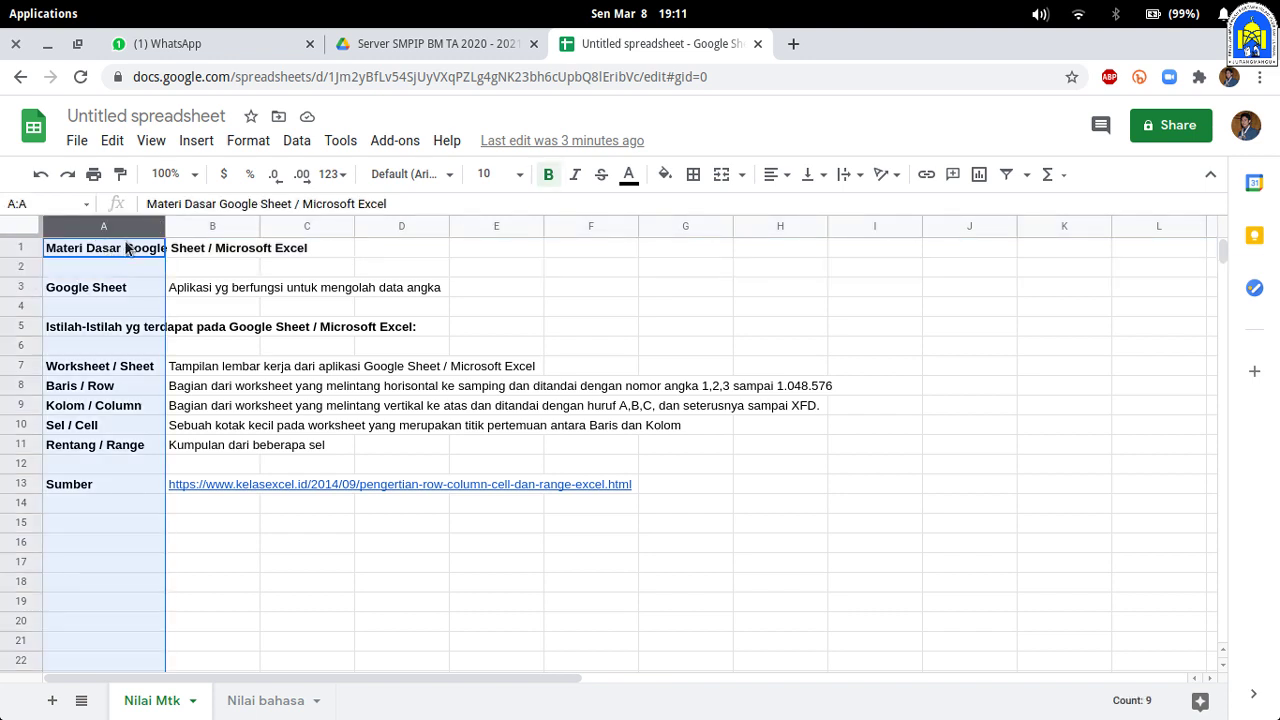
left_click(207, 226)
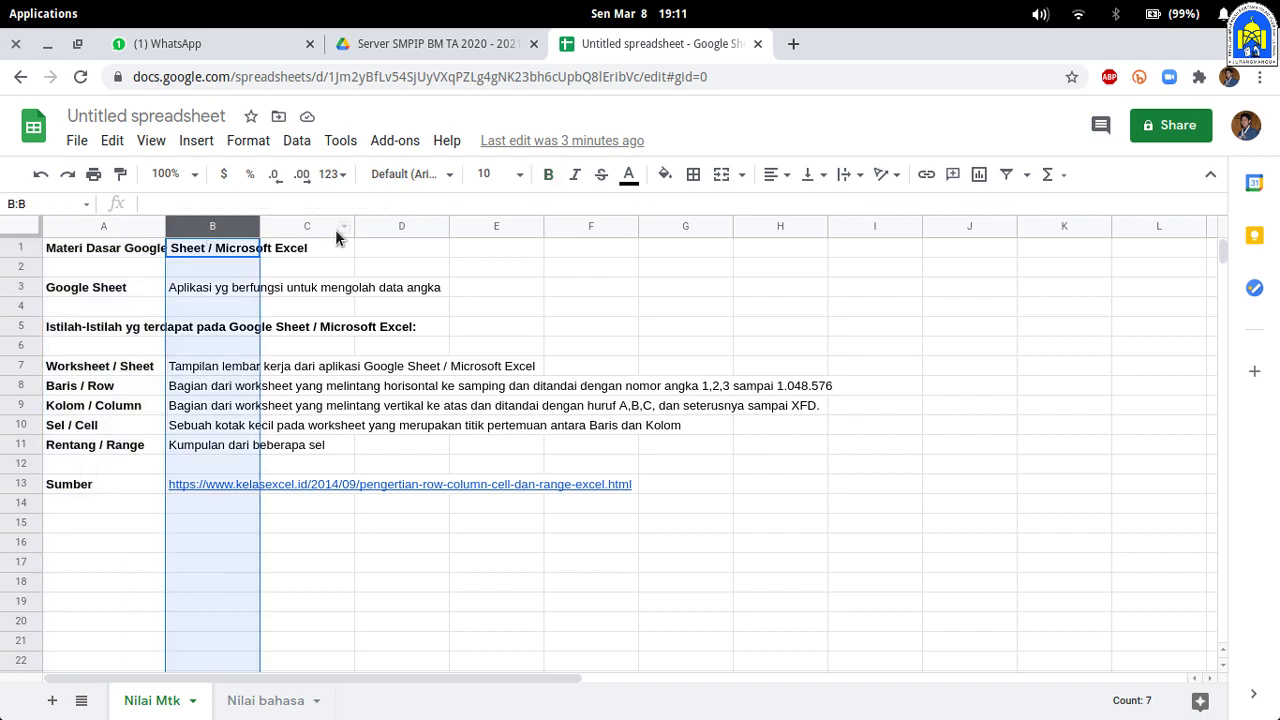
left_click(321, 227)
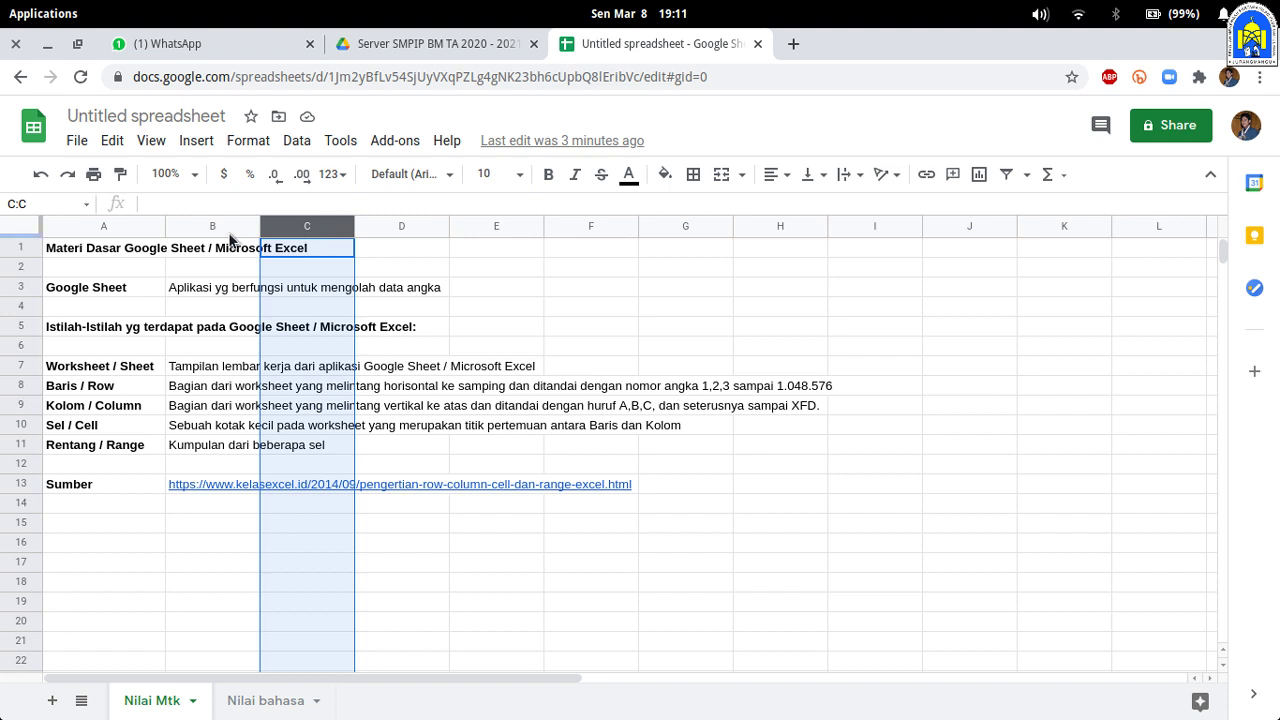
left_click(427, 230)
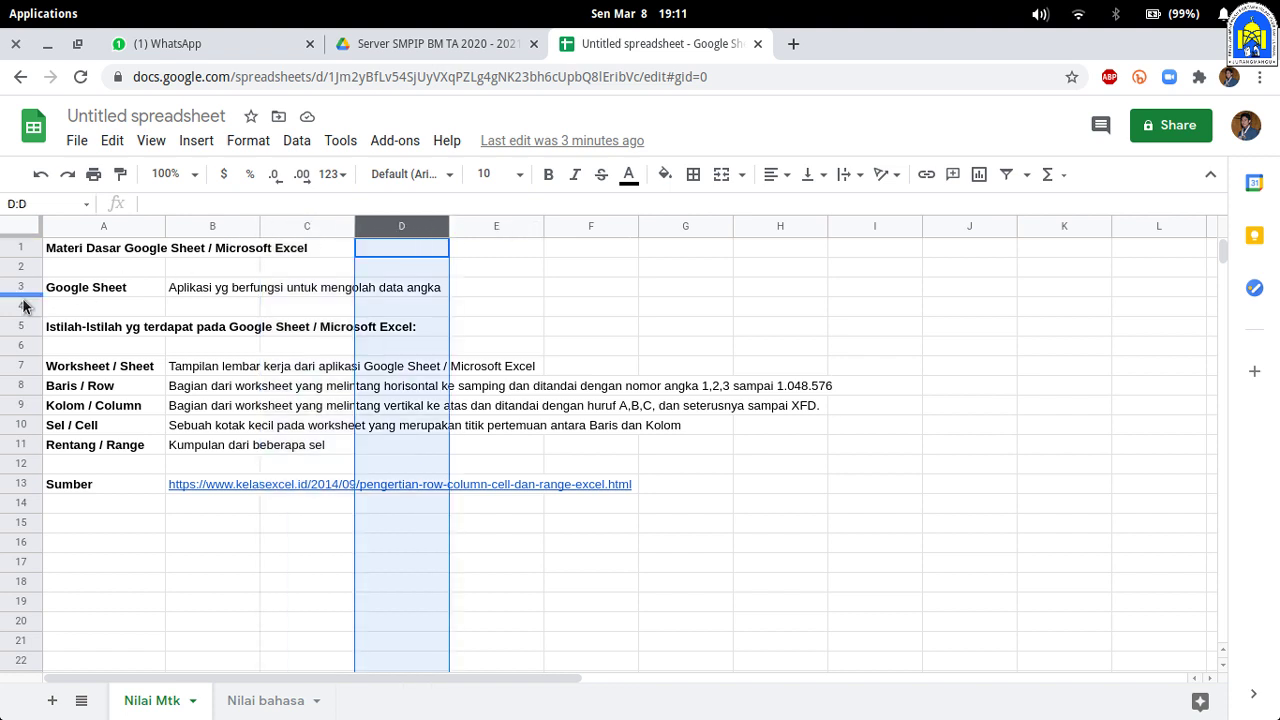
- Select the single cells A3, A1, A5 and A7 in turn to look over the headings and terms in column A
left_click(110, 292)
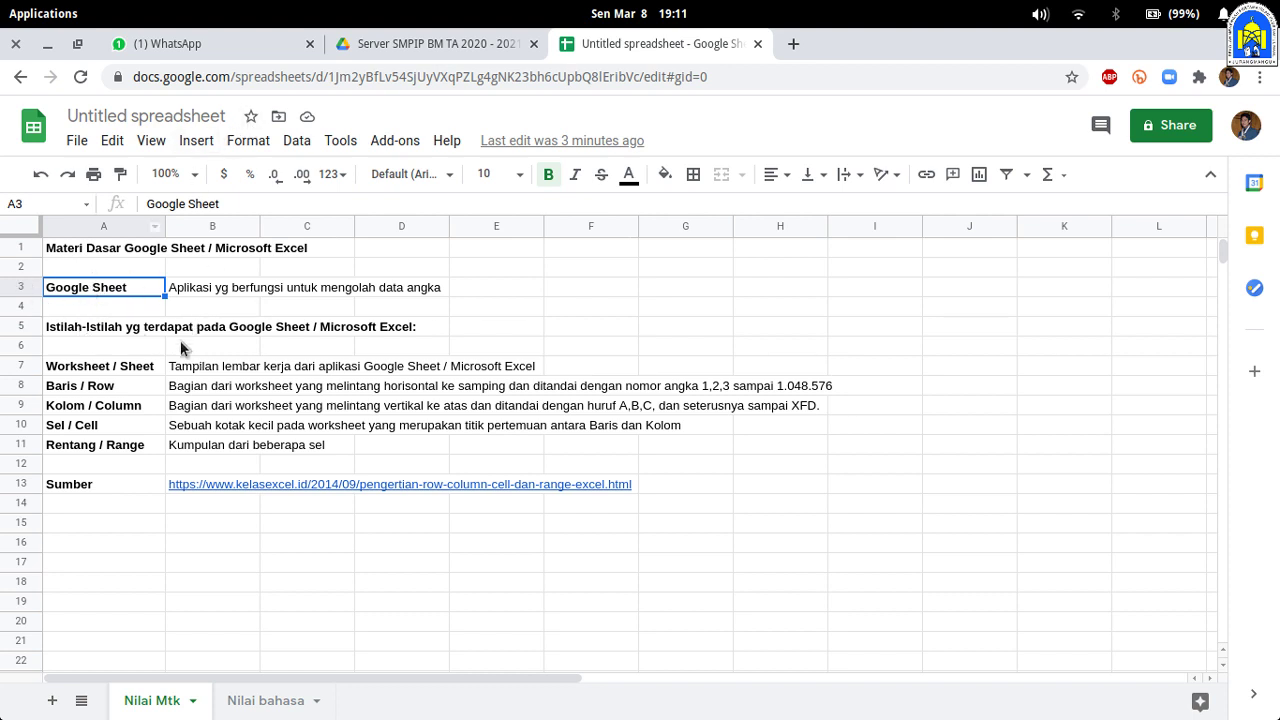
left_click(105, 254)
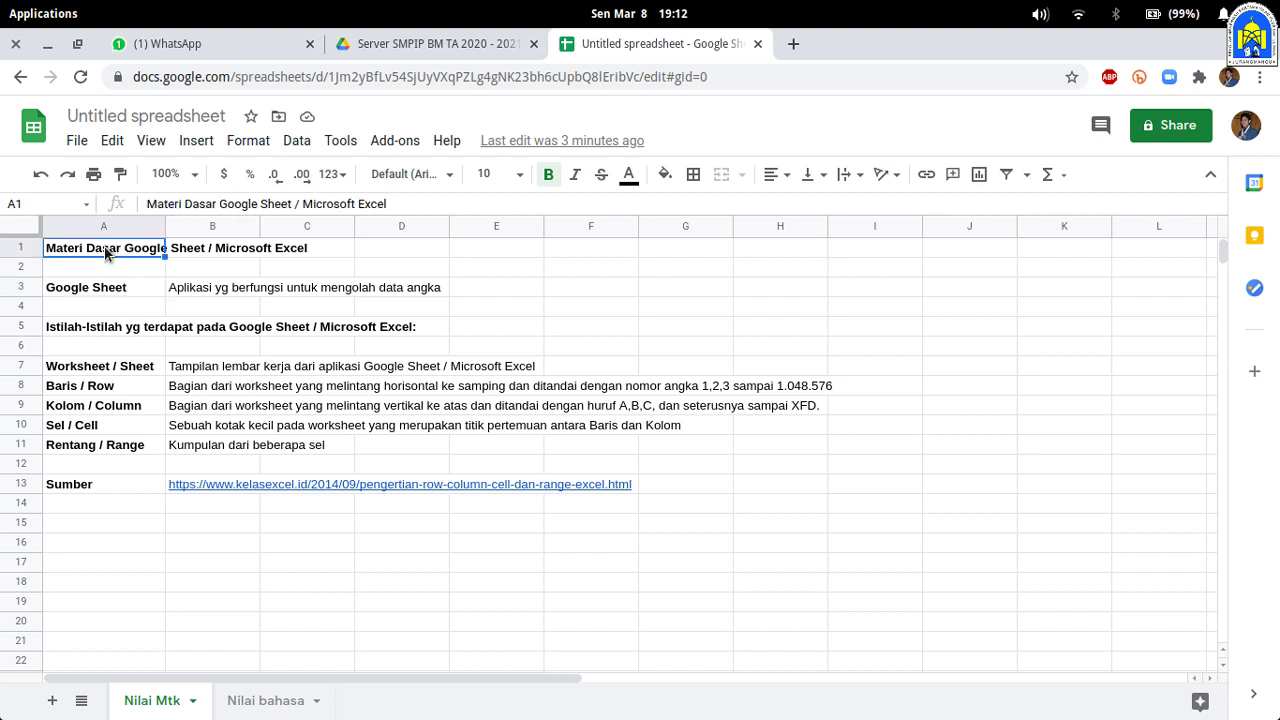
left_click(103, 334)
left_click(116, 366)
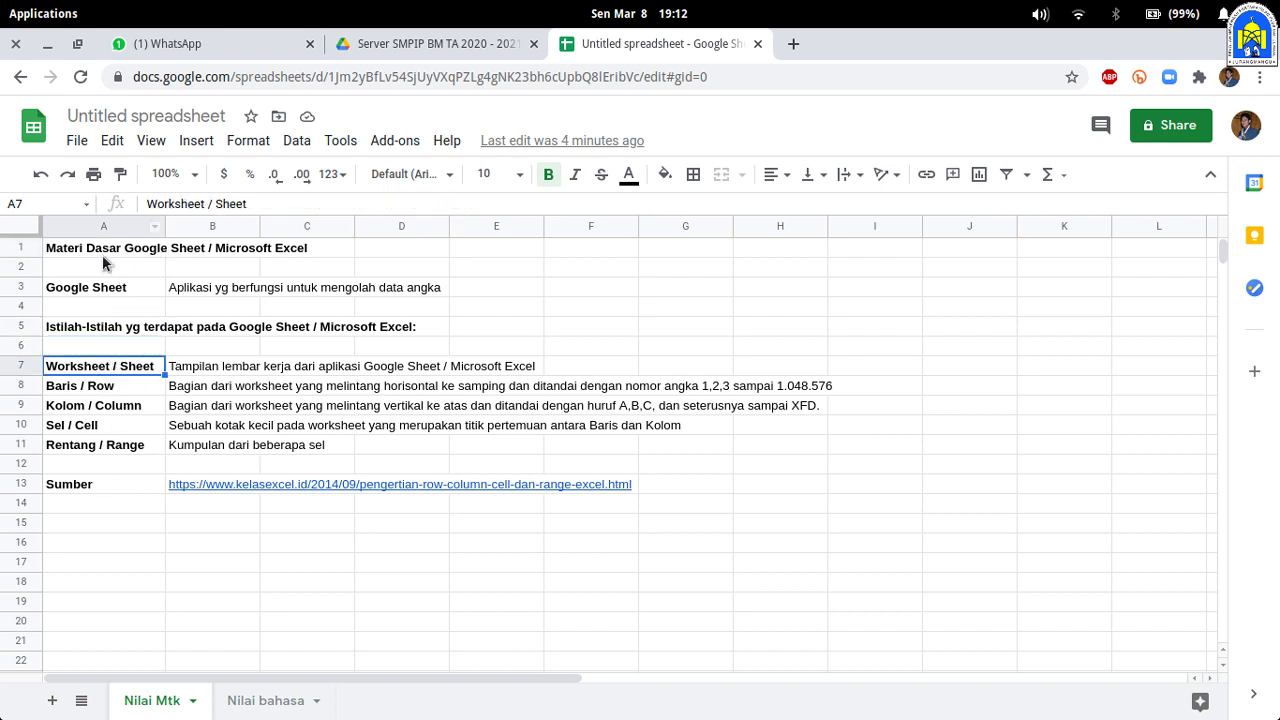
- Select the whole of column A, column B and column C in turn
left_click(120, 228)
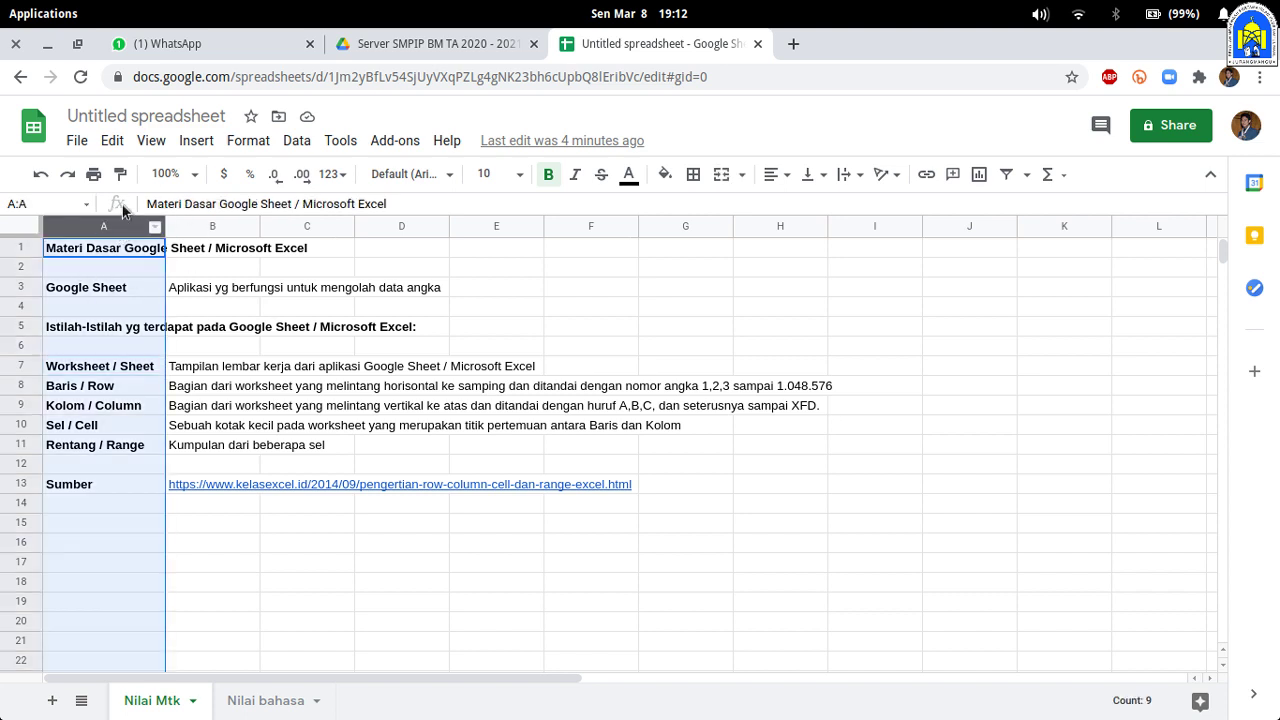
left_click(201, 229)
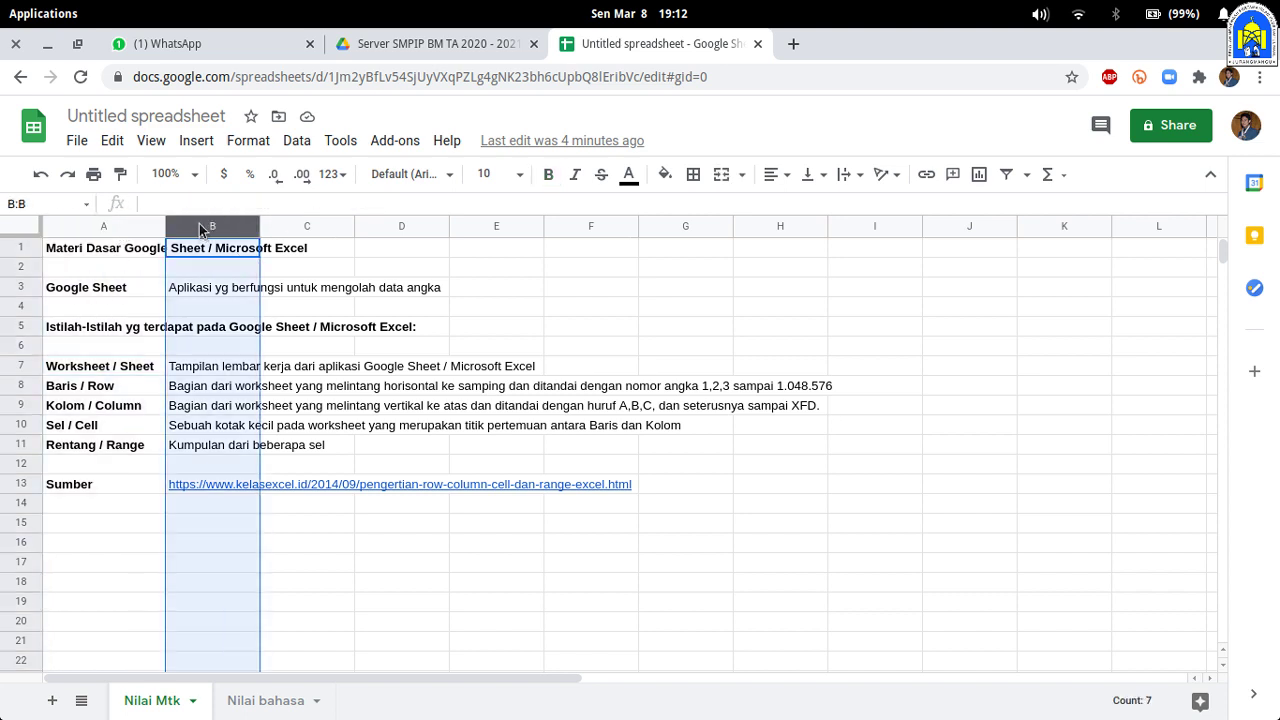
left_click(302, 226)
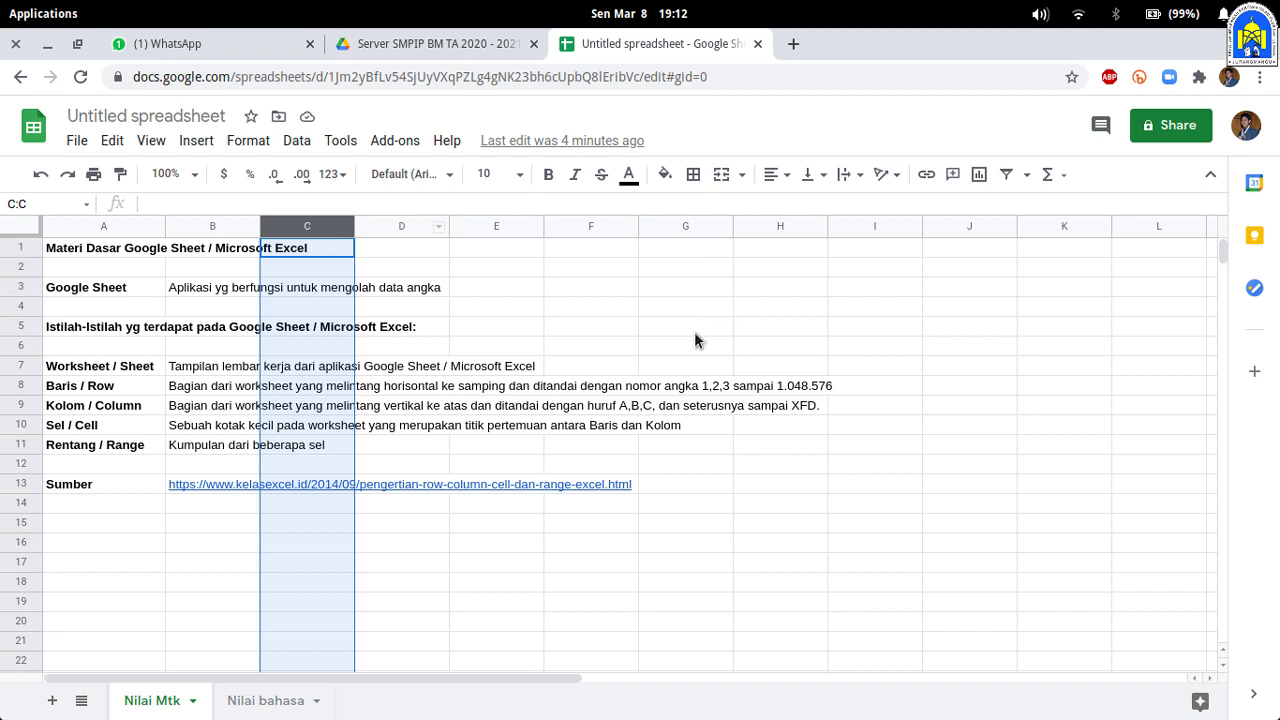
- Add two columns, AA and AB, to the right of column Z in the Nilai Mtk sheet
left_click_drag(526, 678, 1155, 634)
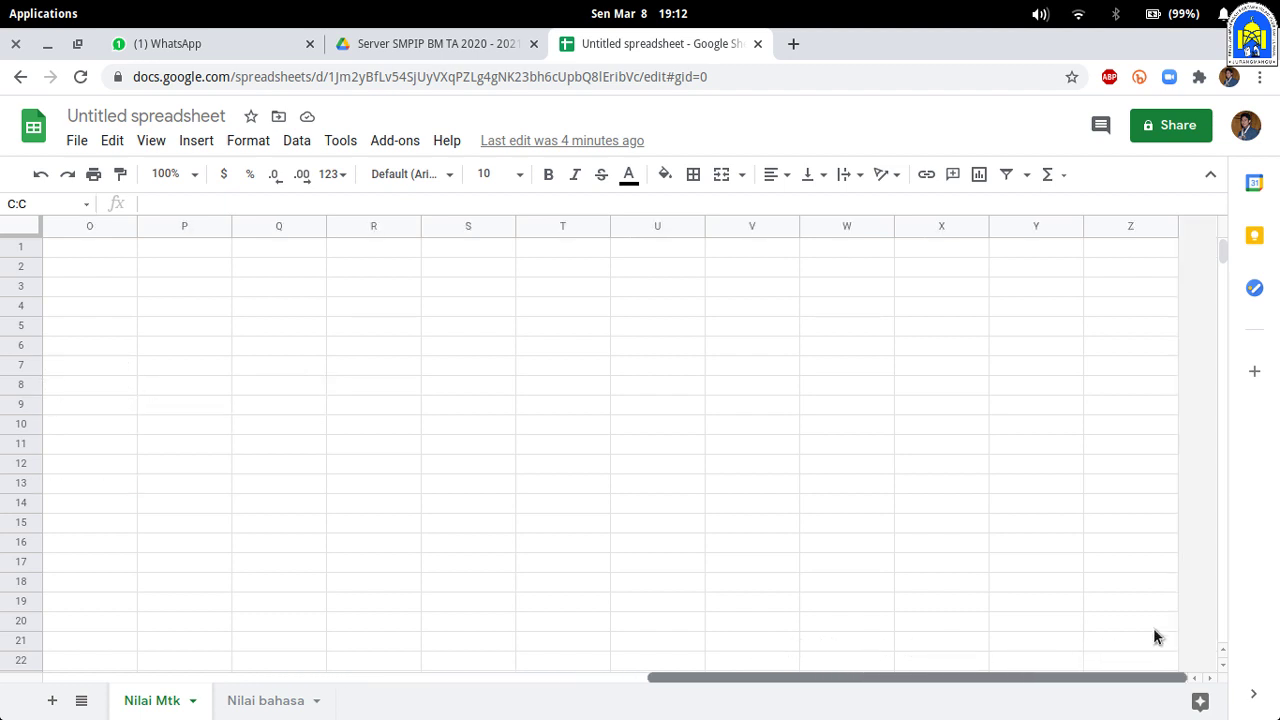
left_click(1134, 230)
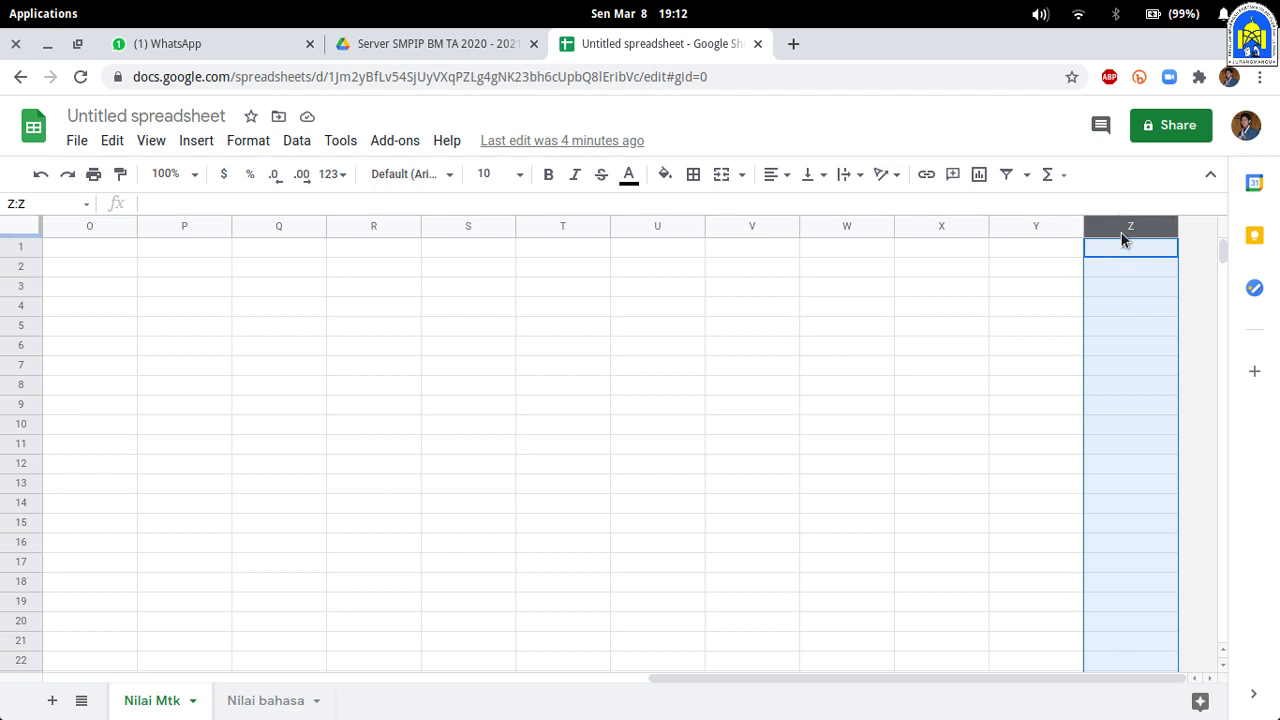
right_click(1122, 238)
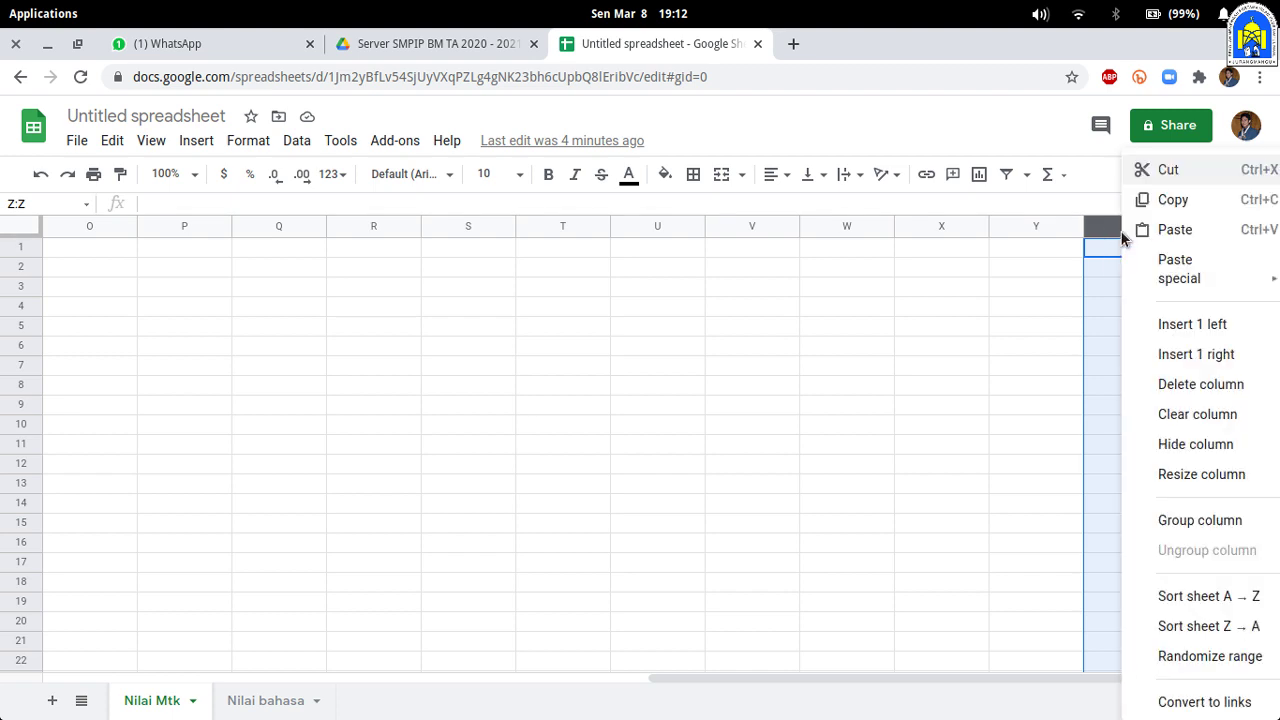
left_click(1201, 366)
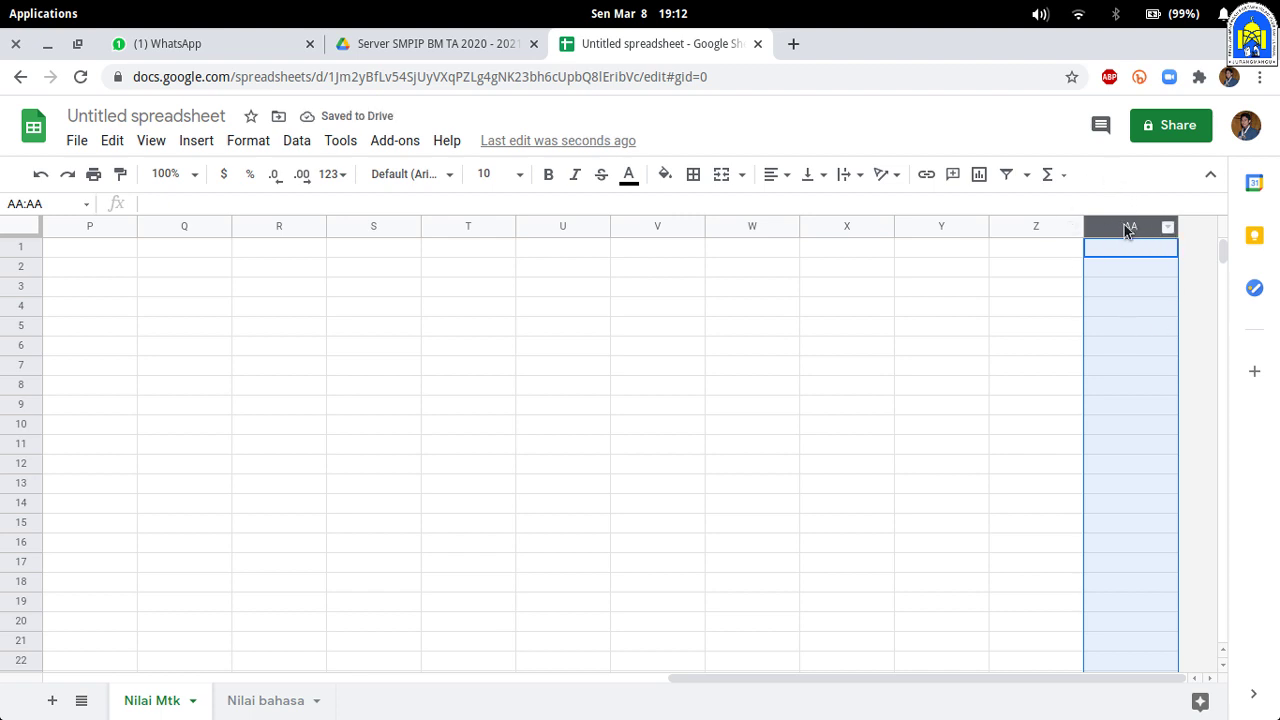
right_click(1125, 230)
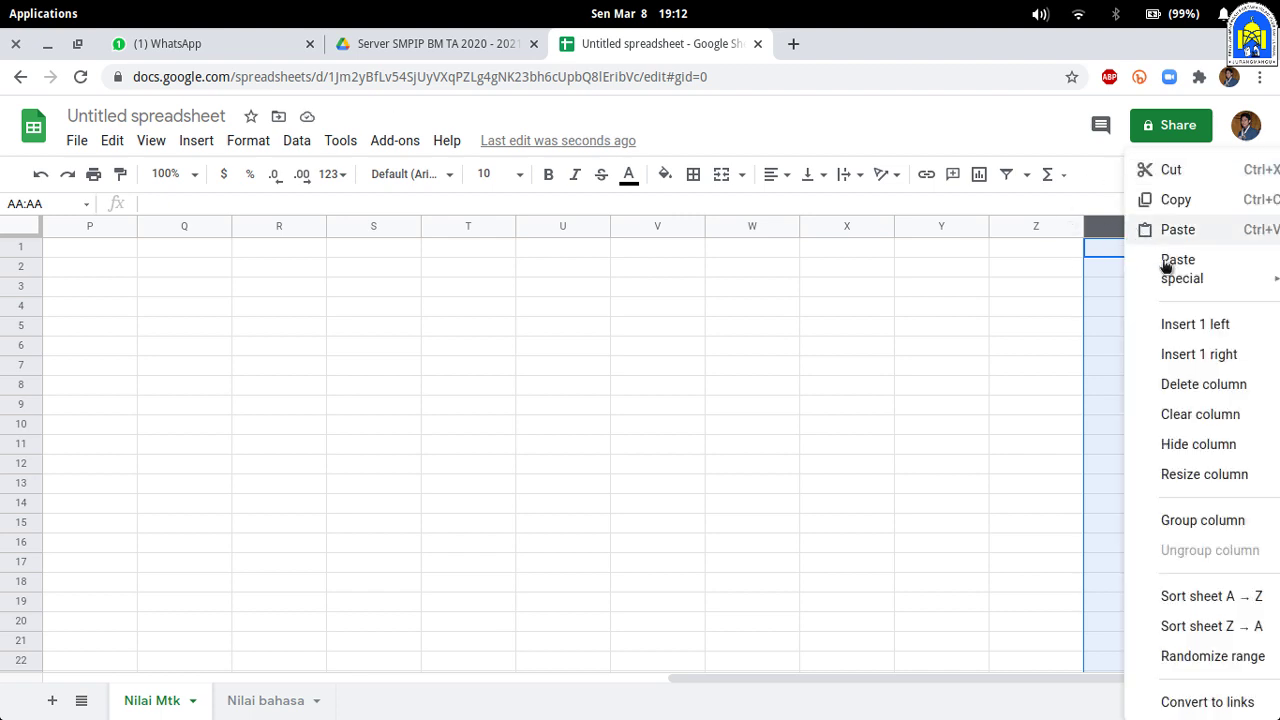
left_click(1200, 355)
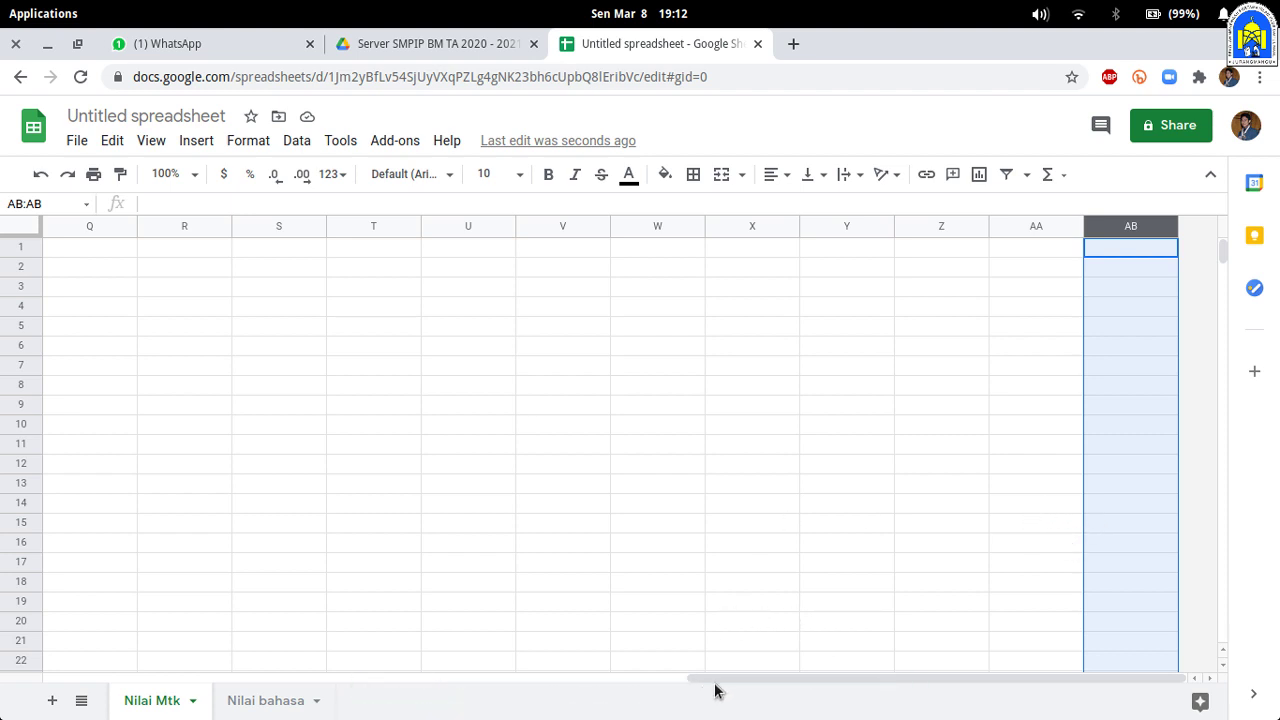
- Examine the Sel / Cell term in A10 and its definition in B10, and select row 3 and column B in turn to illustrate it
left_click_drag(729, 680, 10, 640)
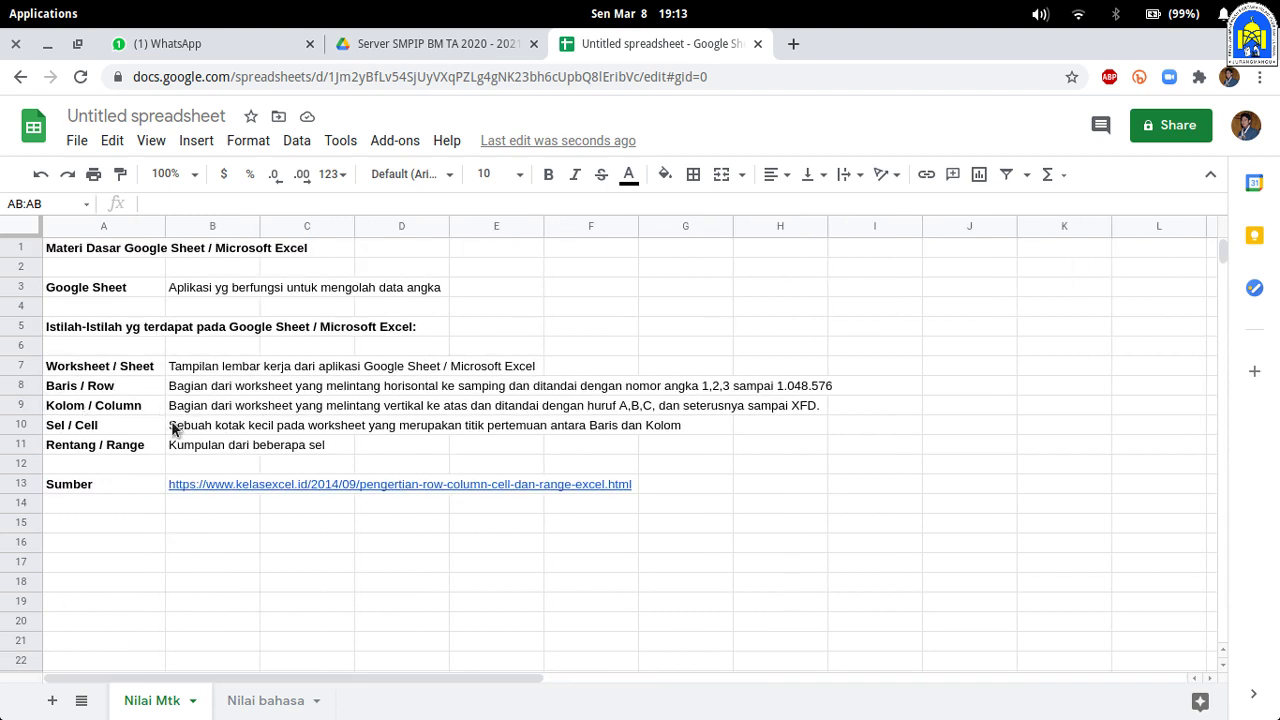
left_click(84, 432)
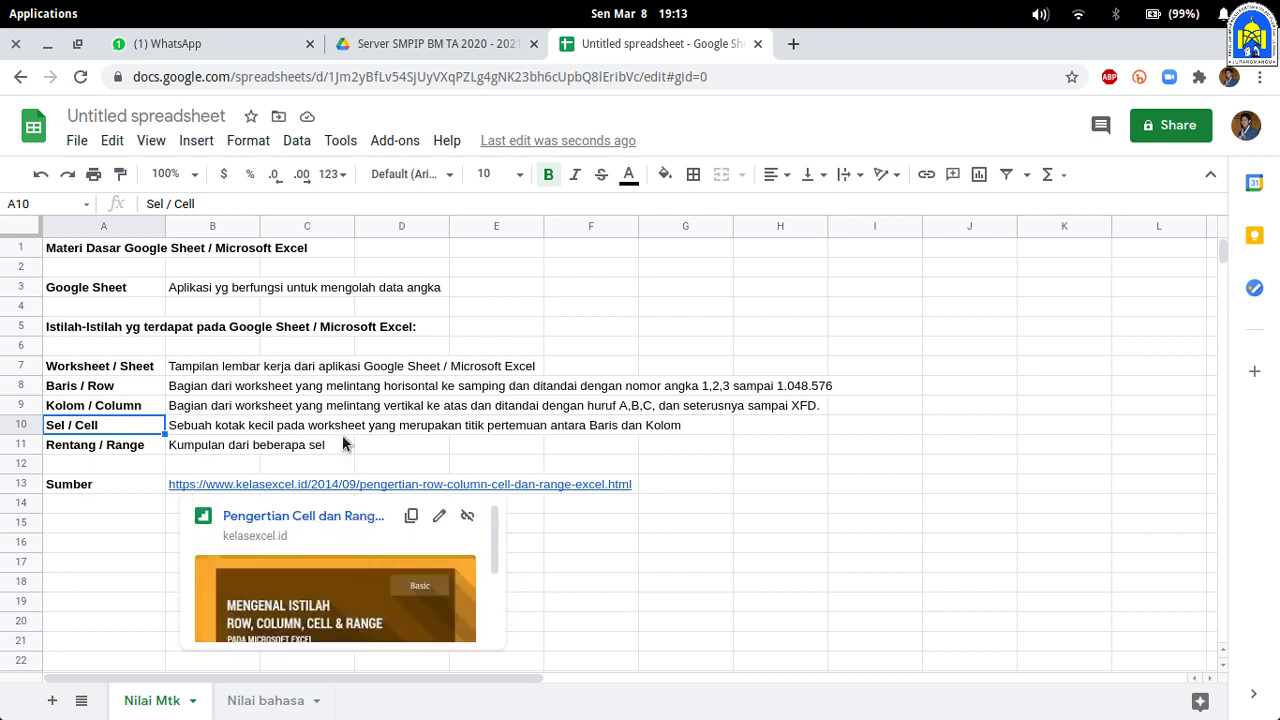
left_click(252, 428)
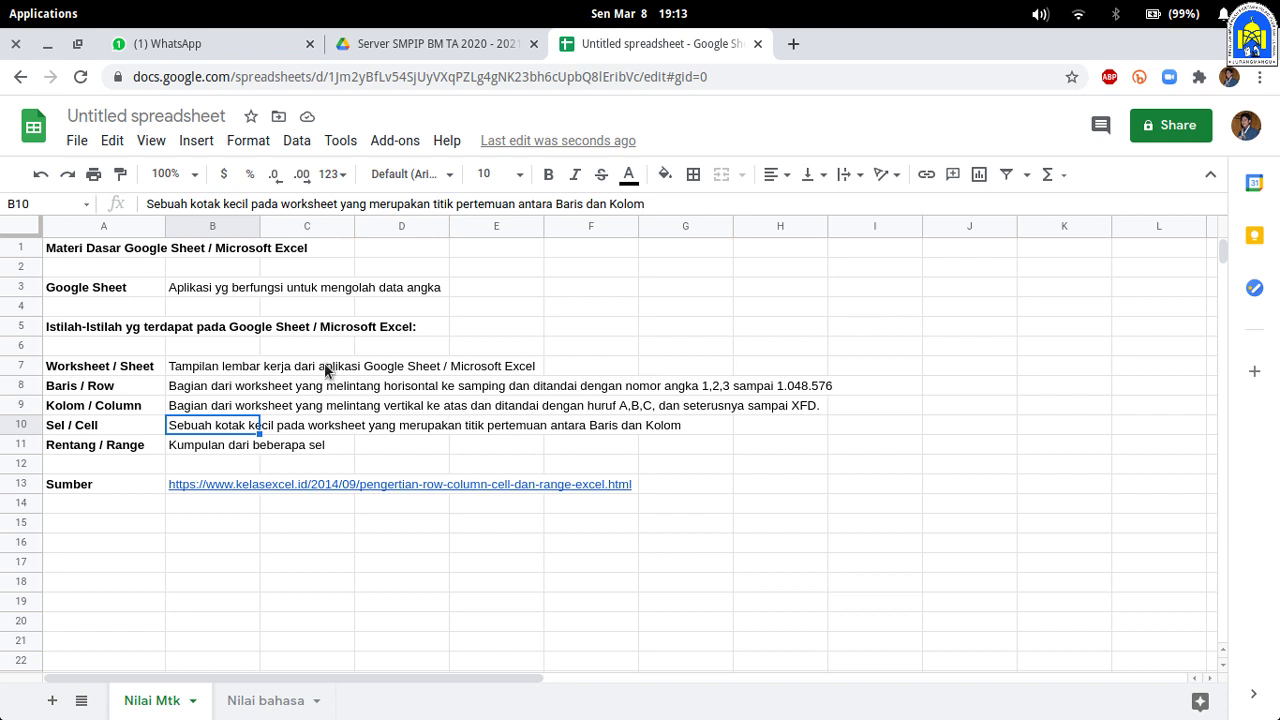
left_click(20, 287)
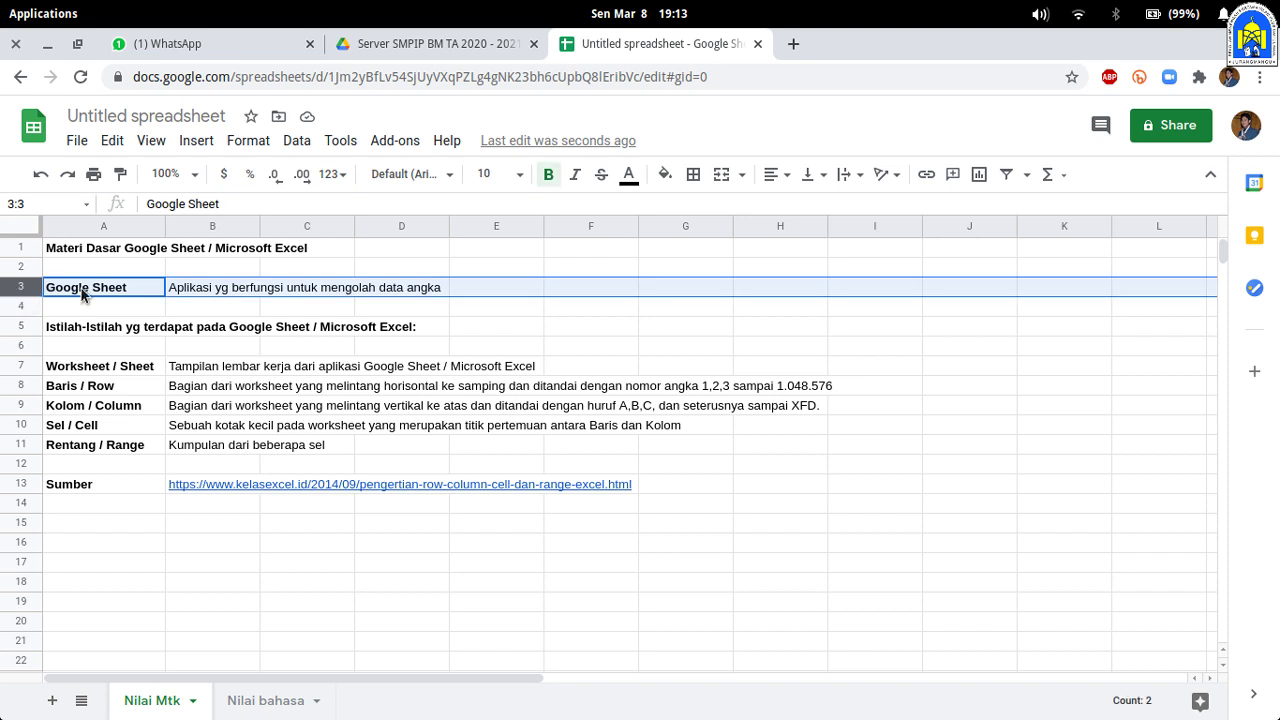
left_click(223, 226)
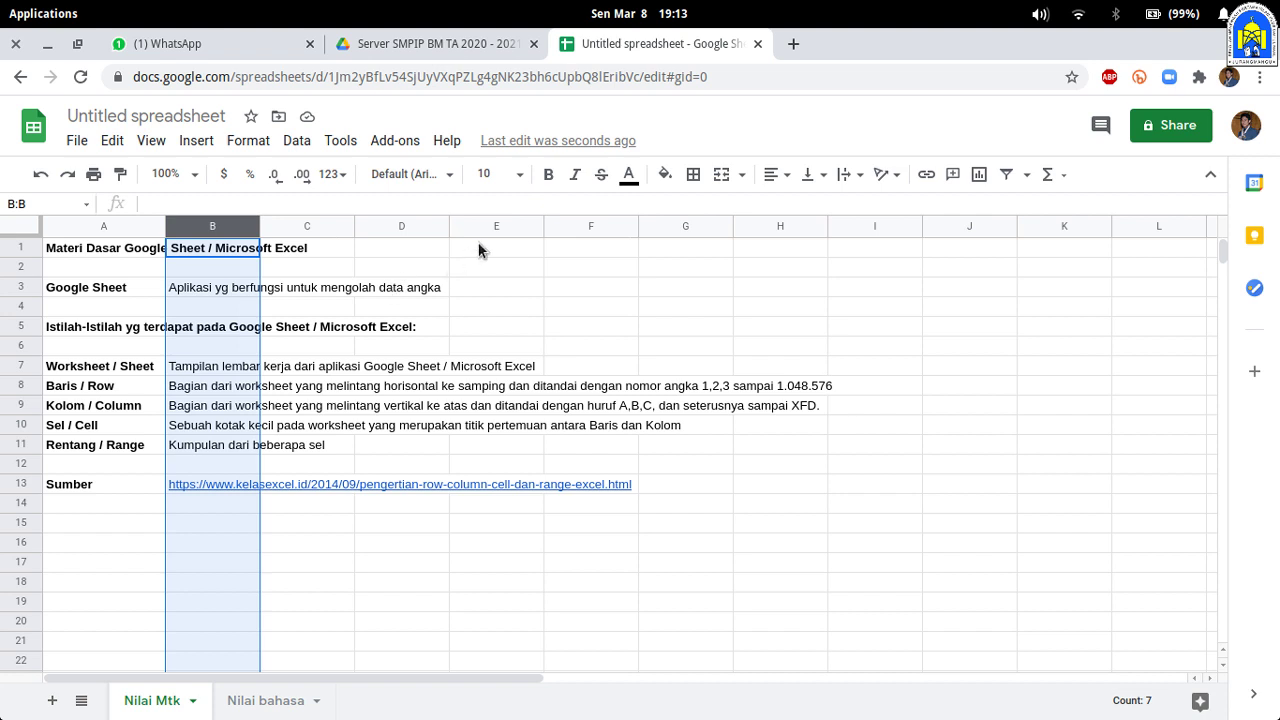
- Enter the cell's own address, "E3", in cell E3 and reselect the cell
left_click(522, 287)
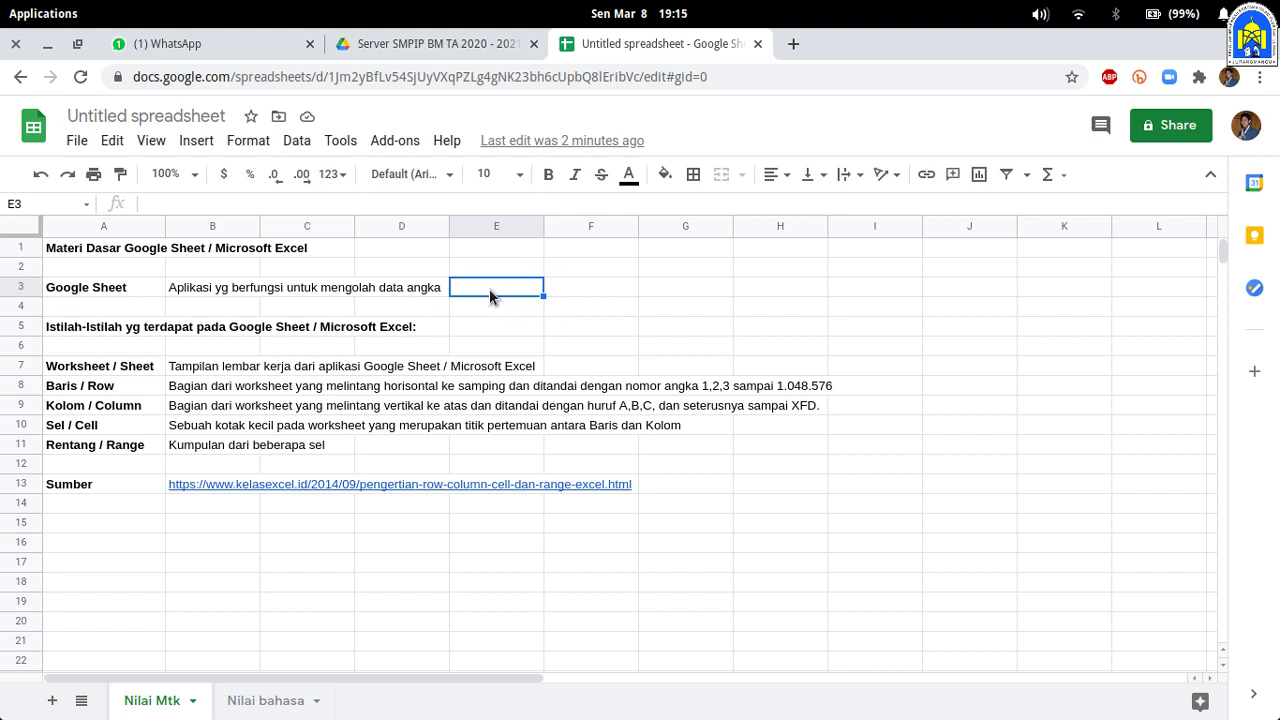
type("e3")
key("BackSpace")
key("BackSpace")
type("E3")
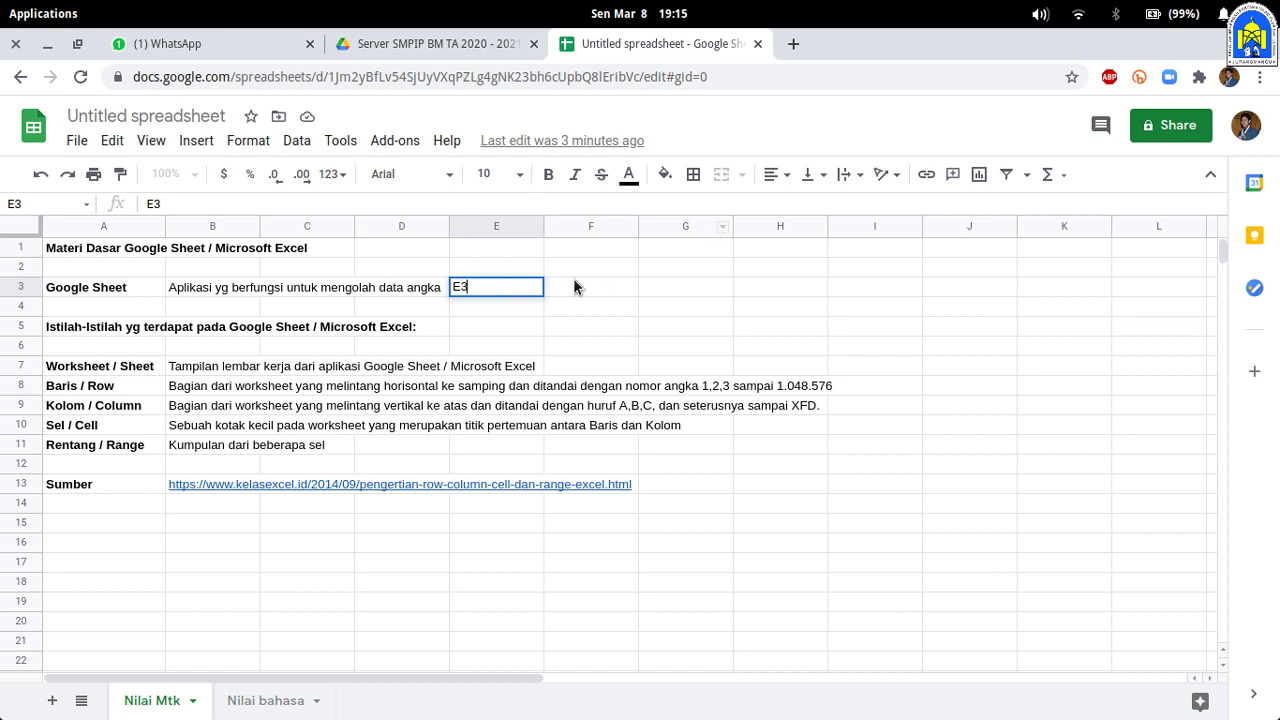
key("Return")
key("ctrl+c")
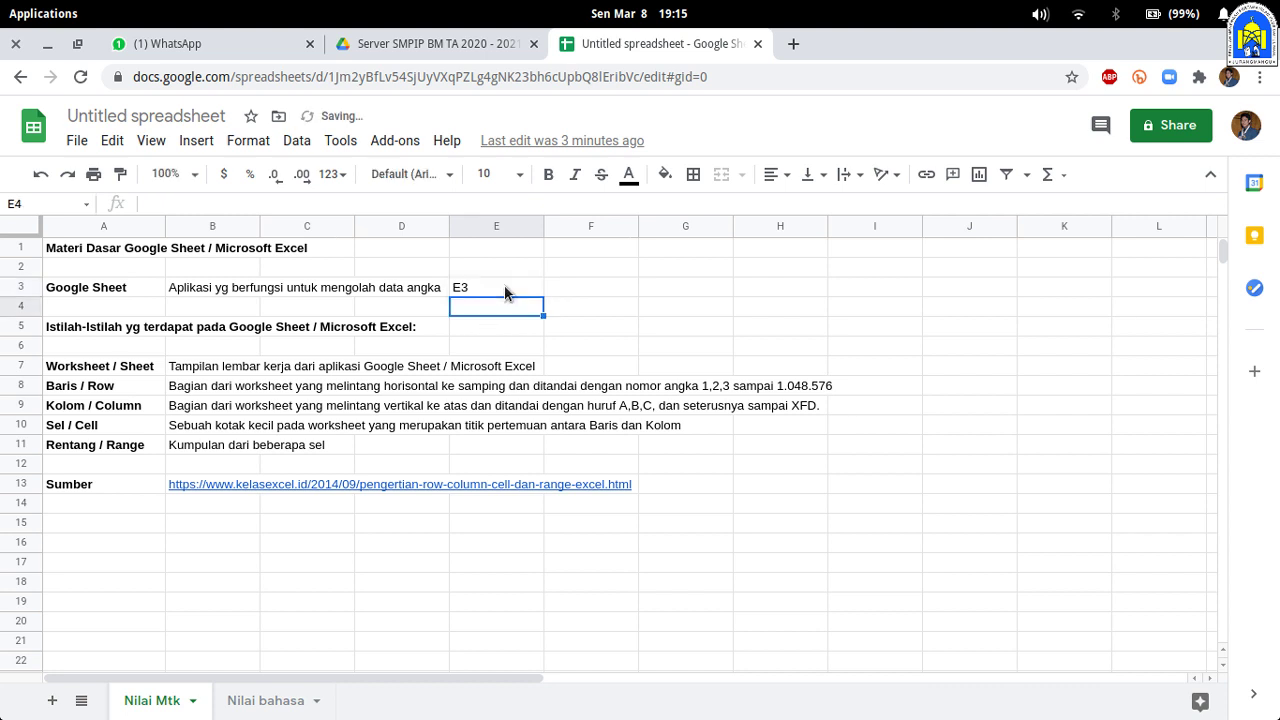
left_click(478, 288)
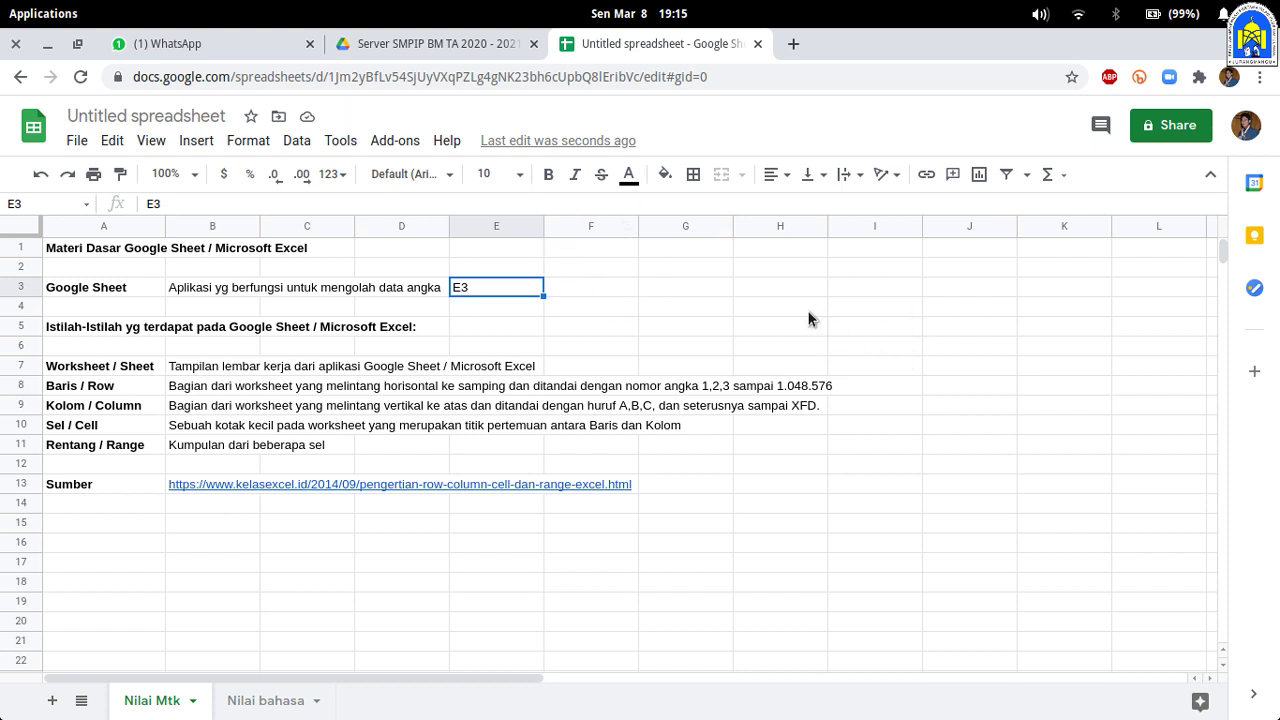
- Enter "100 (G3)" in cell G3
left_click(695, 290)
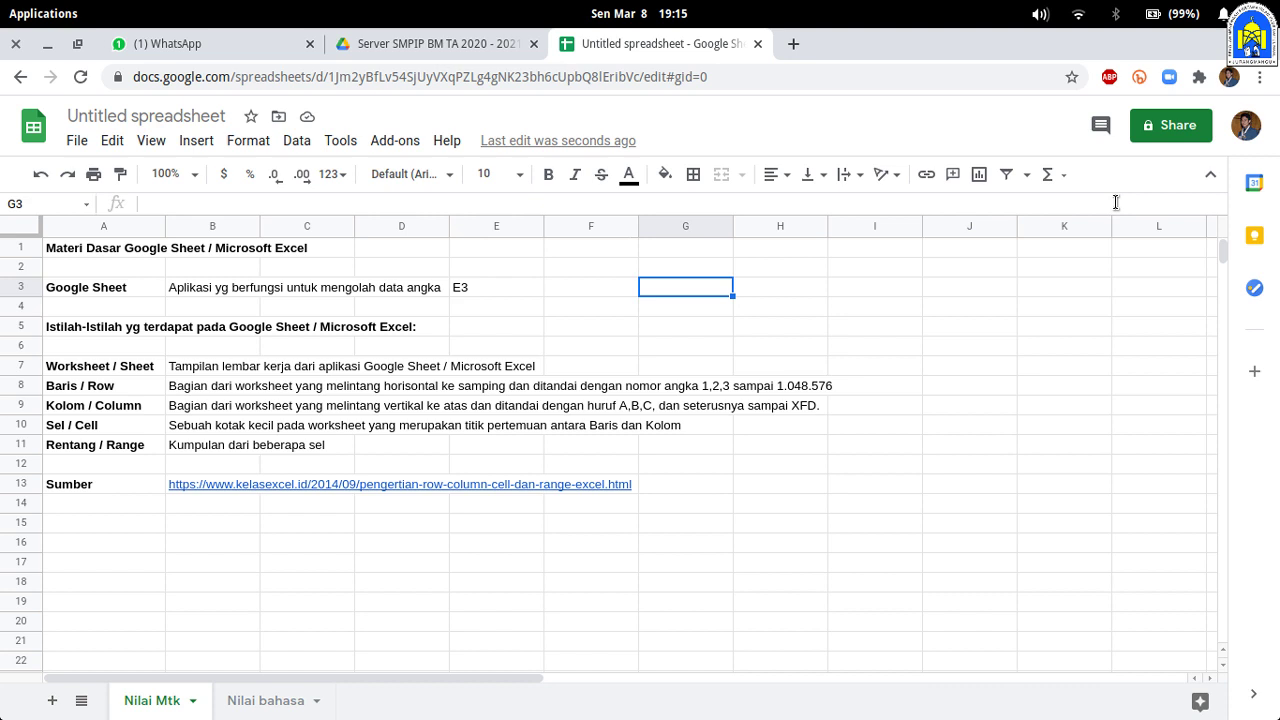
type("100")
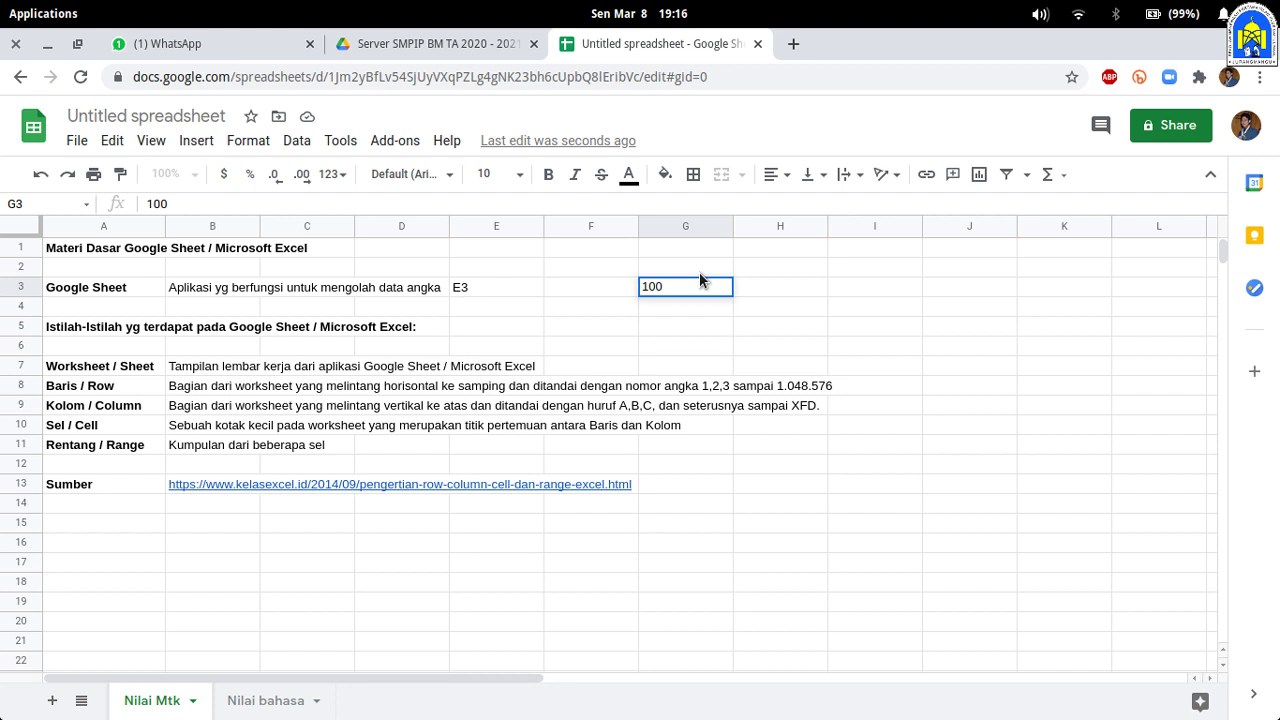
type("(G3)")
left_click(686, 306)
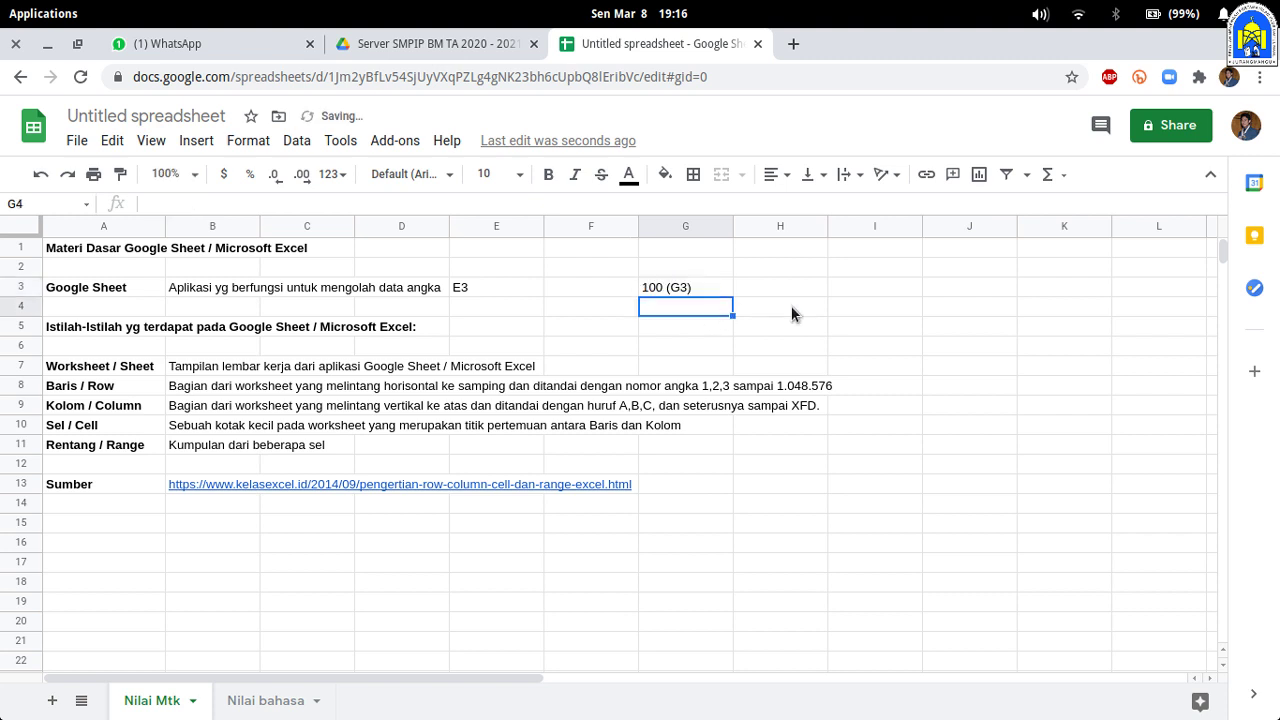
- Enter 50 in cell F3 and reselect the cell
left_click(594, 290)
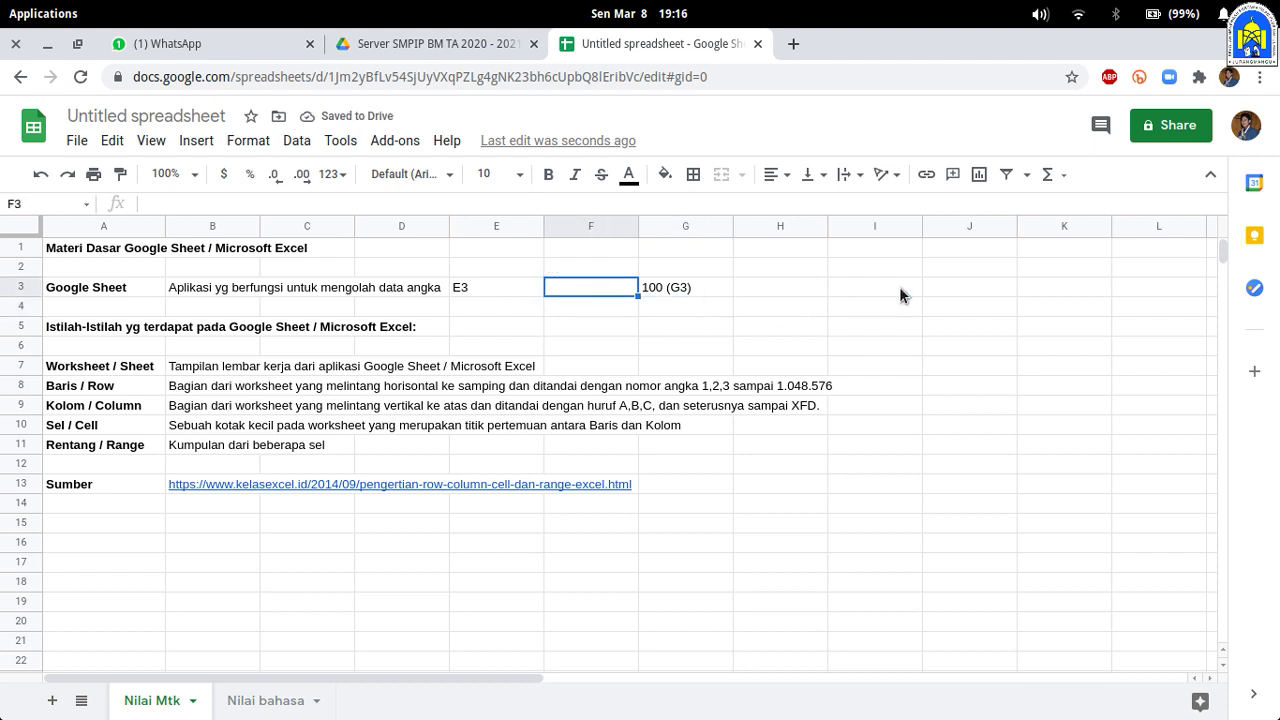
type("50")
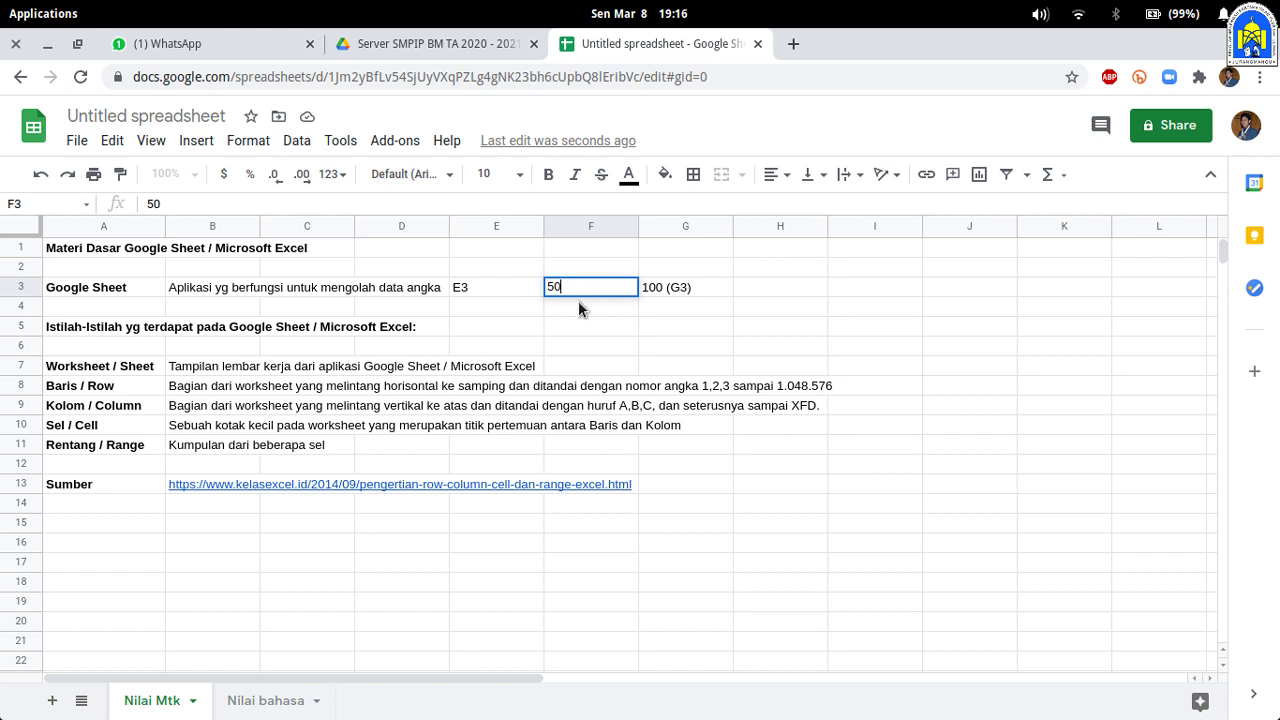
key("Return")
left_click(593, 292)
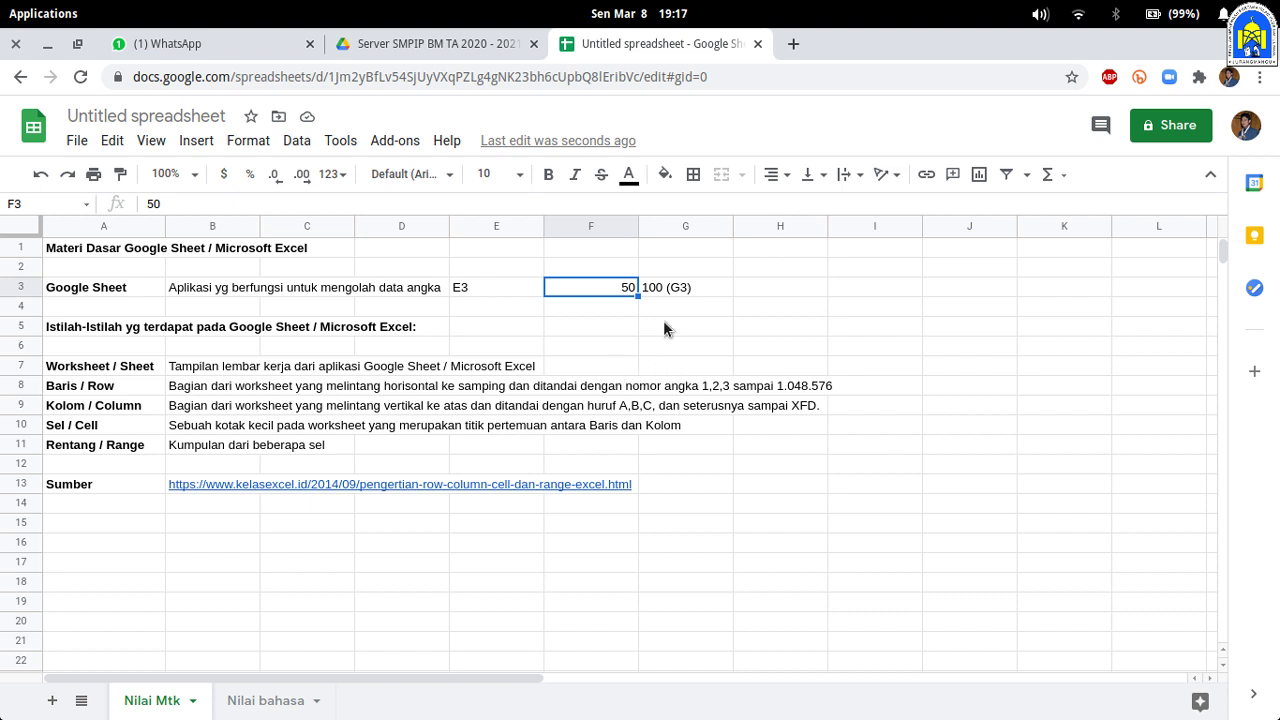
- Remove the "(G3)" text from cell G3 so that it holds only 100, and select cell F4
left_click(683, 291)
left_click(197, 203)
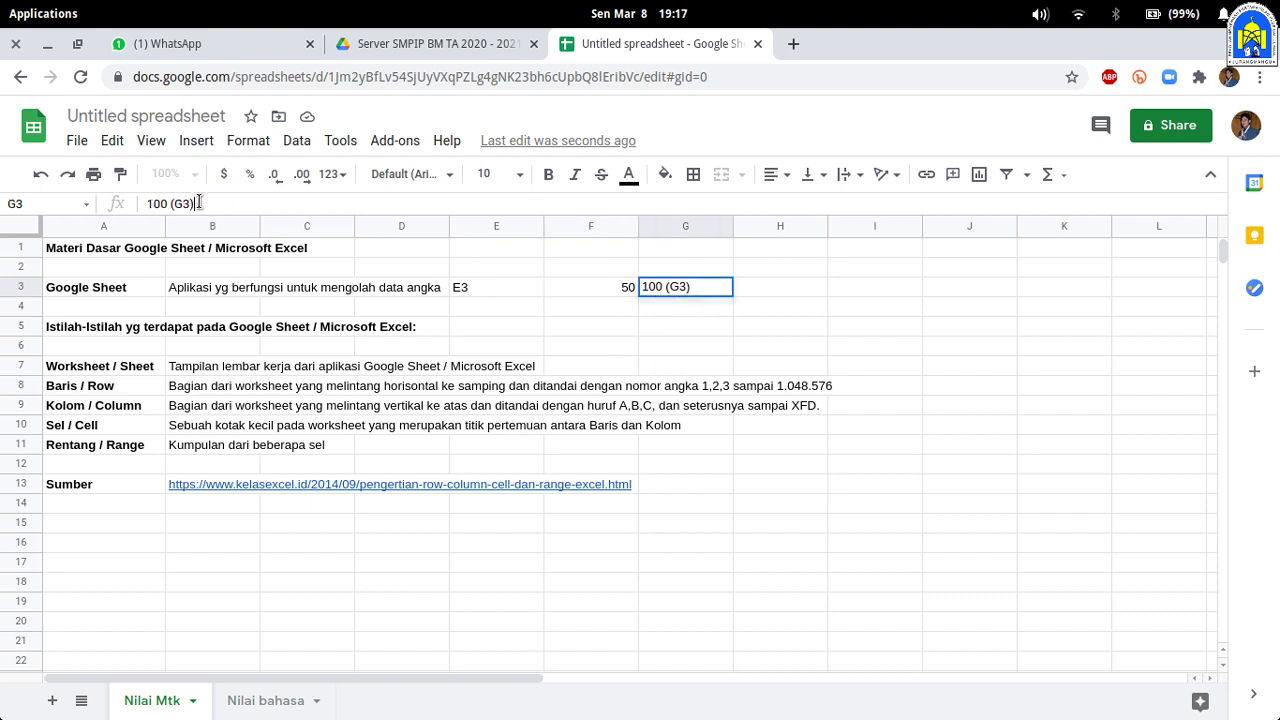
key("BackSpace")
key("BackSpace")
key("BackSpace")
key("BackSpace")
key("Return")
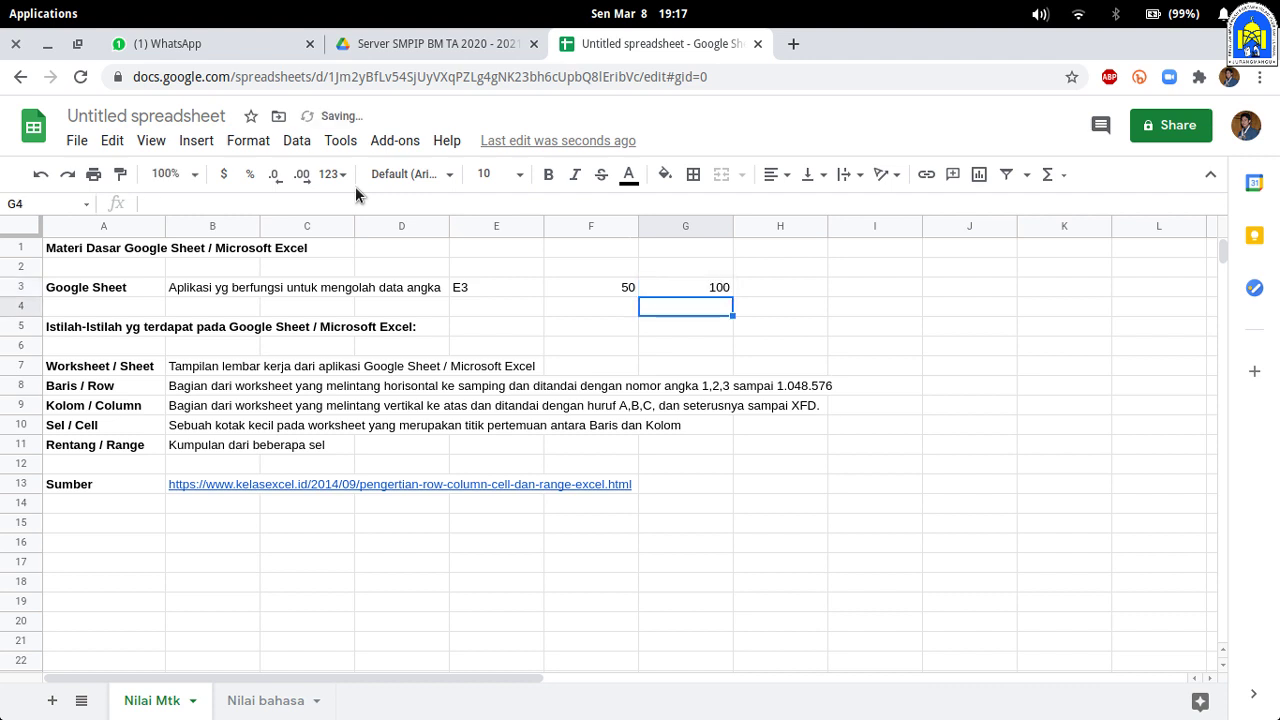
left_click(610, 311)
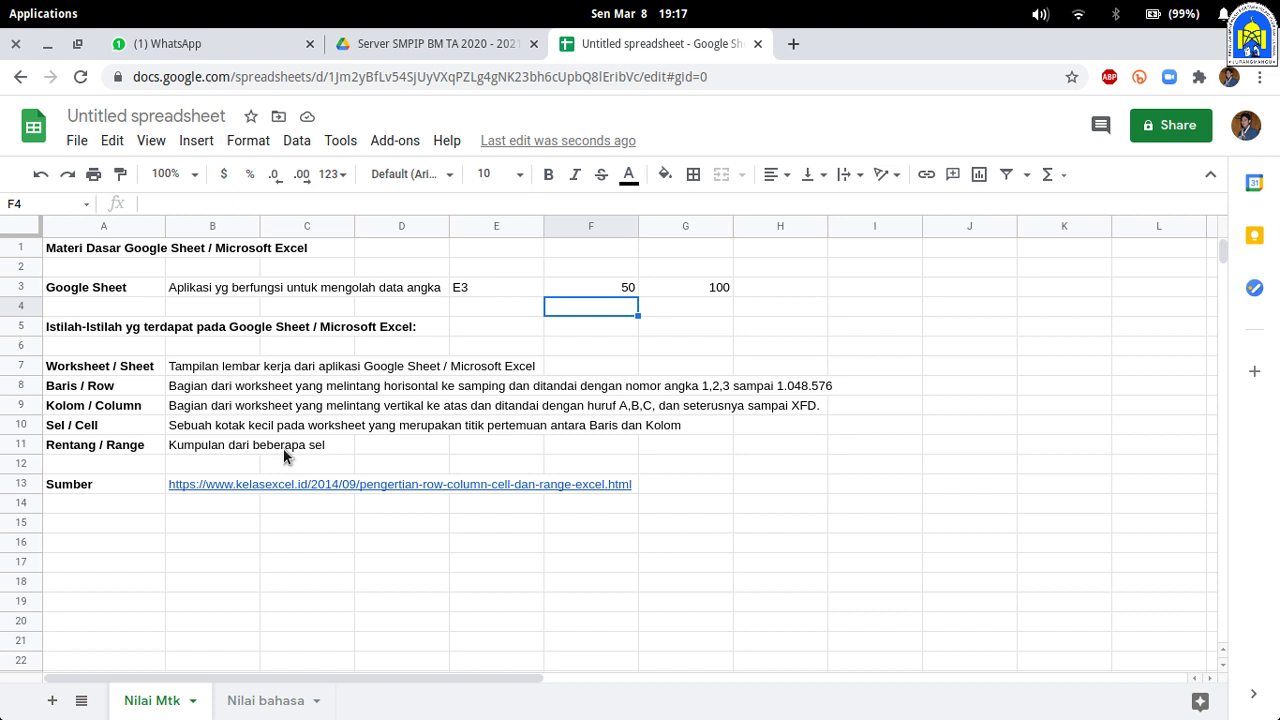
- Enter 25 in cell F4 and 75 in cell G4
left_click(714, 287)
left_click(610, 310)
type("25")
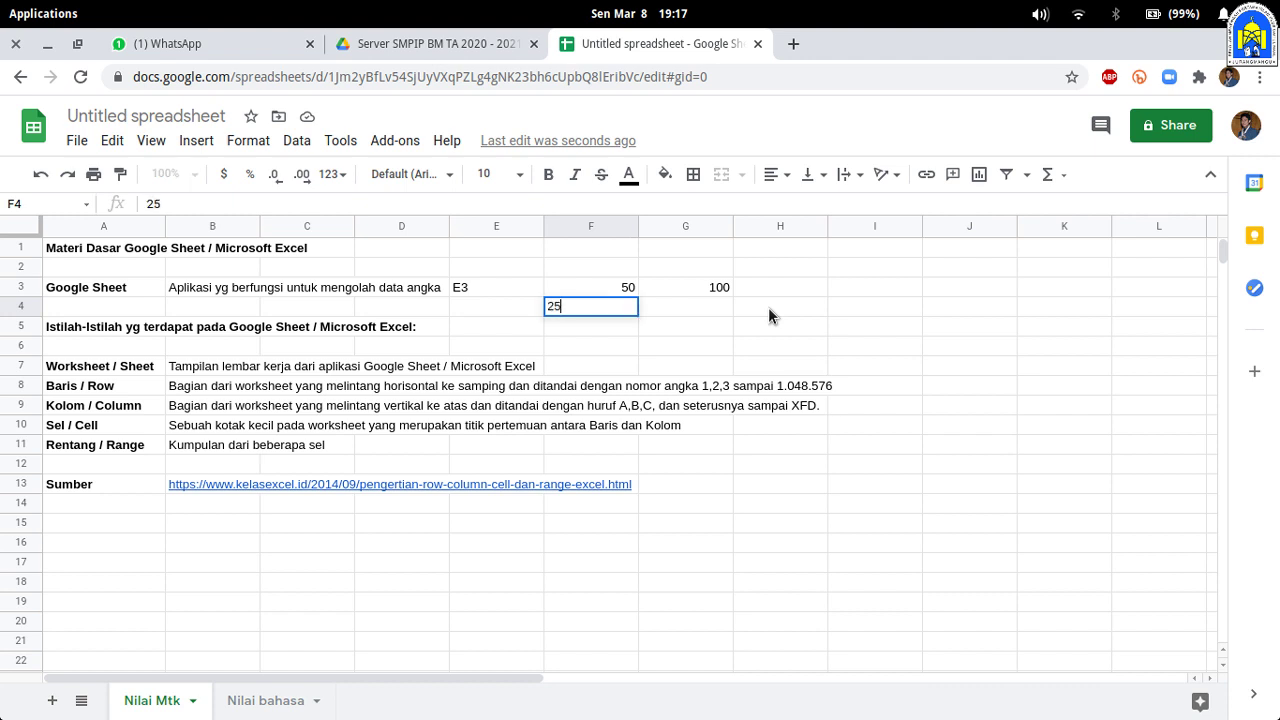
left_click(769, 310)
key("Left")
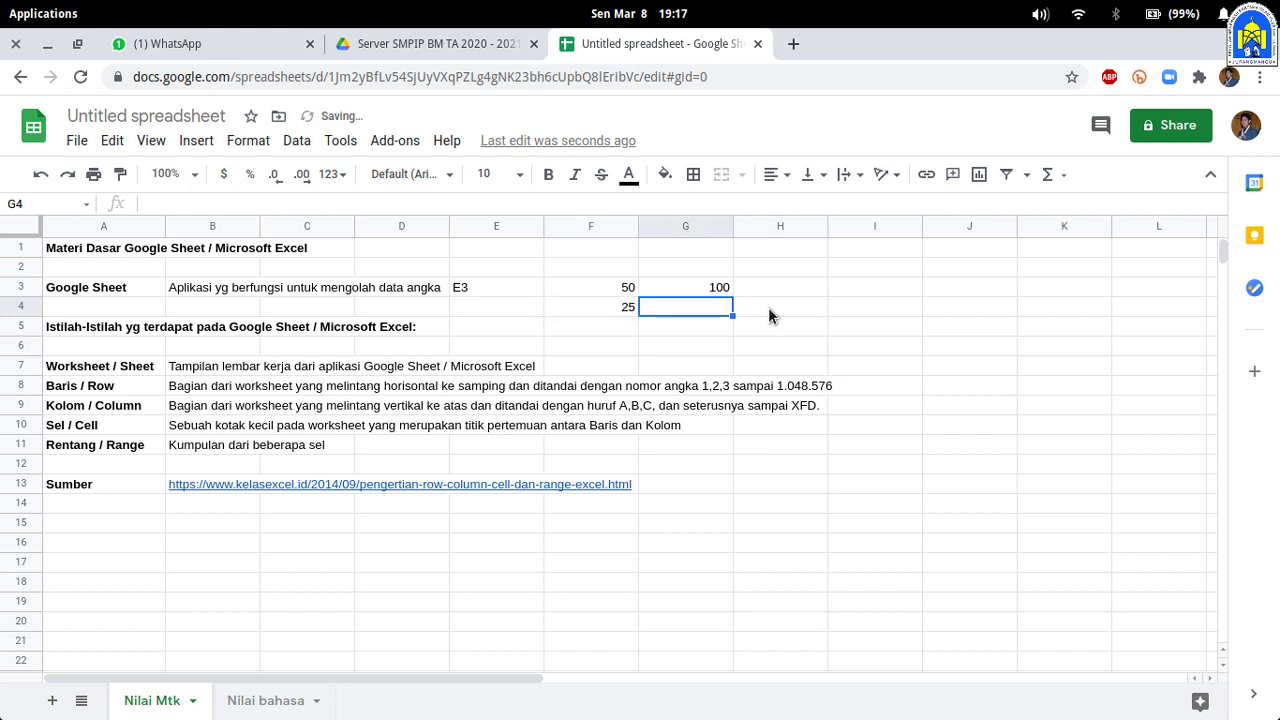
type("75")
key("Return")
- Enter 30 in cell F5 and 60 in cell G5
key("Left")
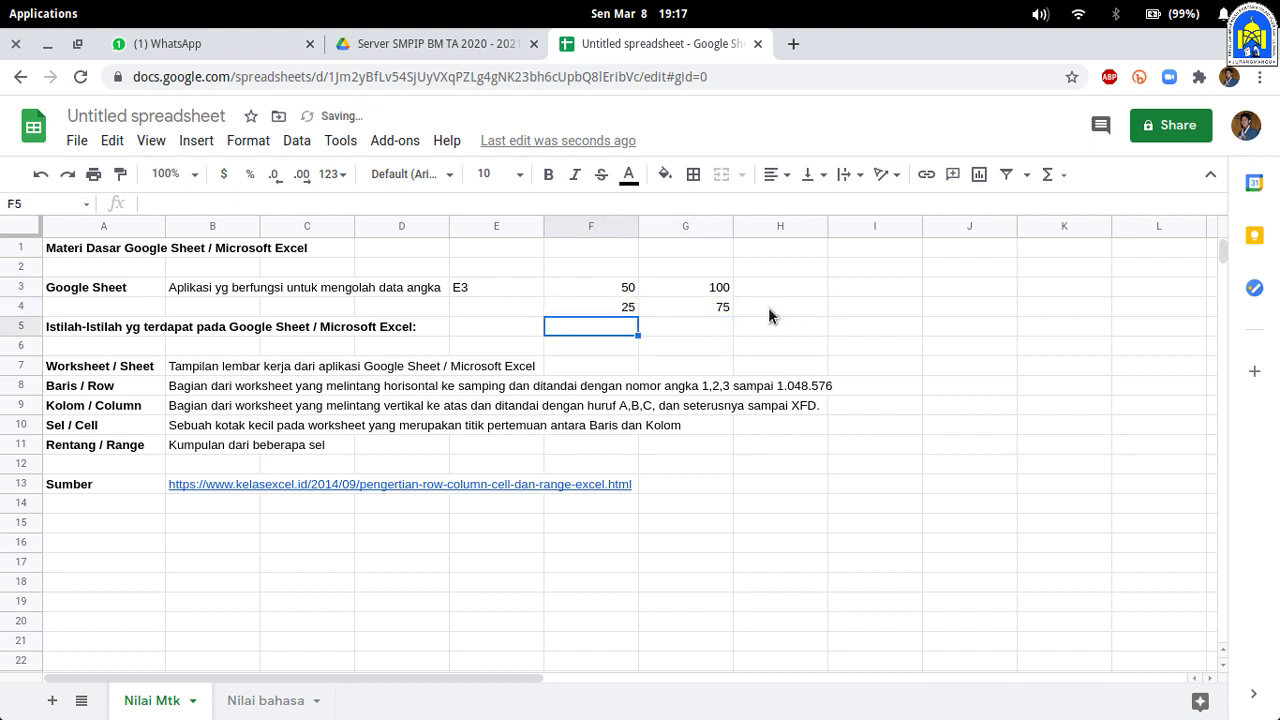
type("30")
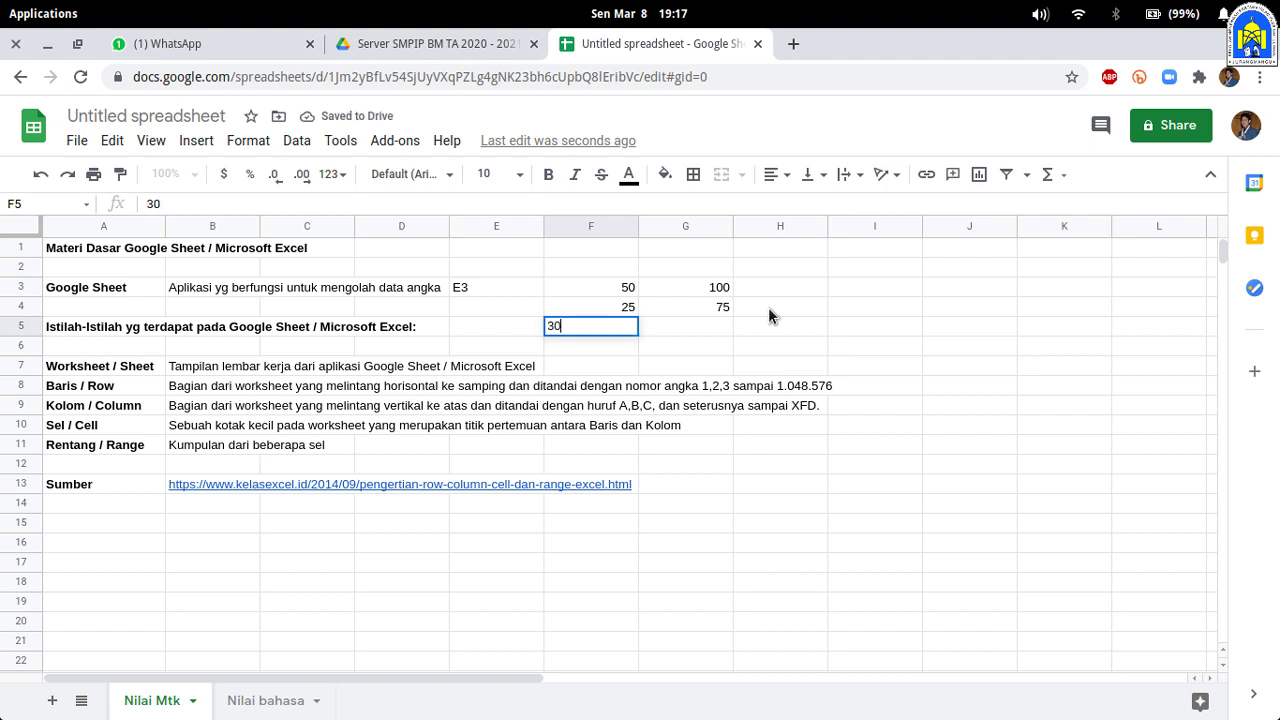
key("Tab")
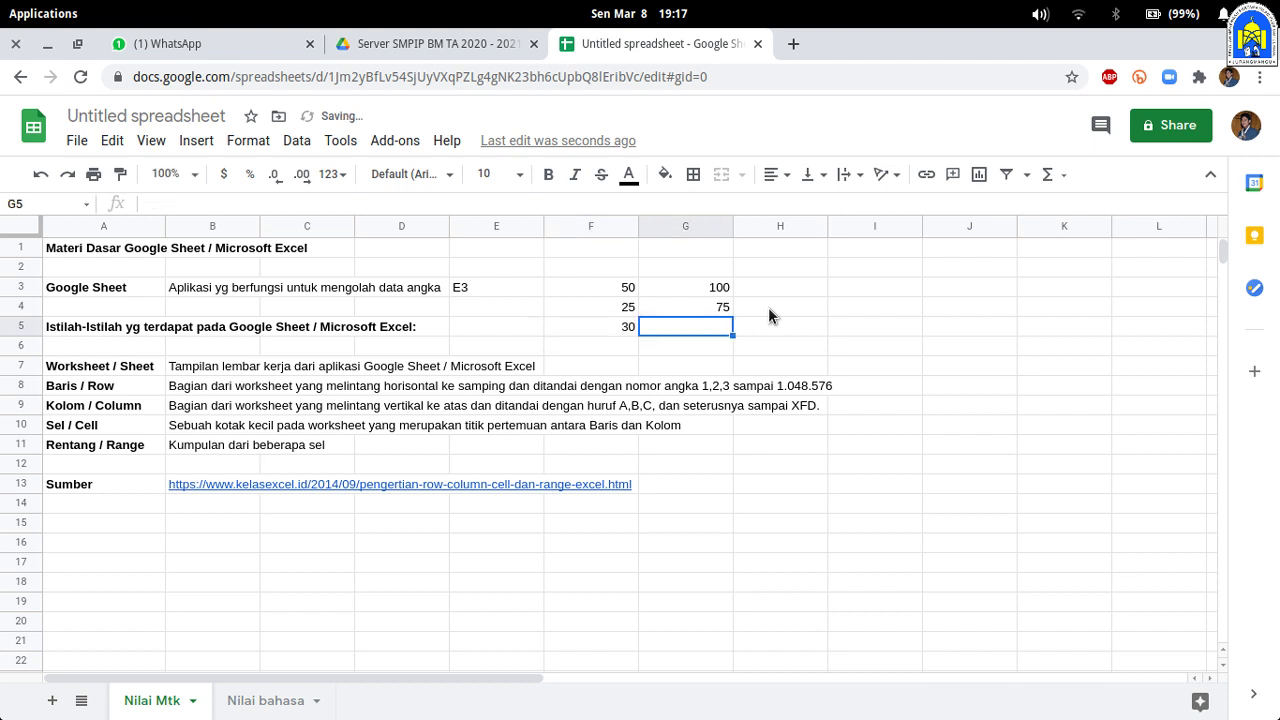
type("60")
left_click(741, 333)
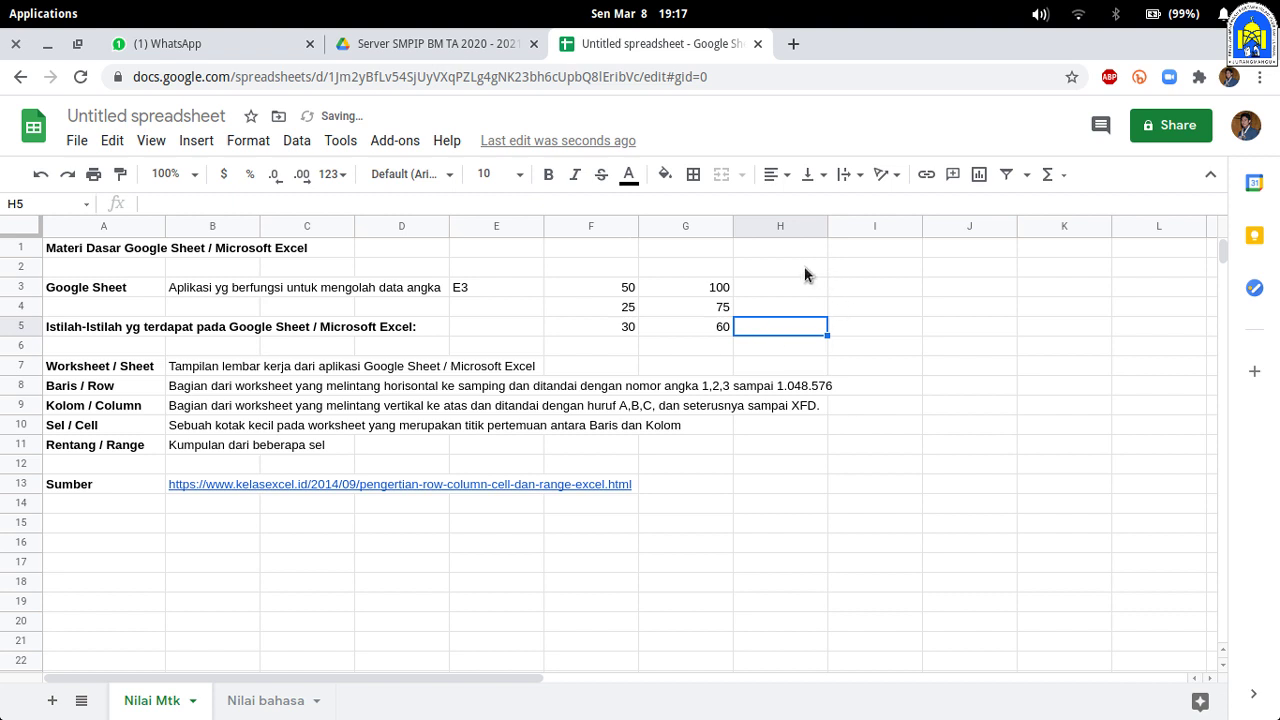
- Point out the start and end cells of the number block by selecting F3, F5 and G5 in turn
left_click(630, 290)
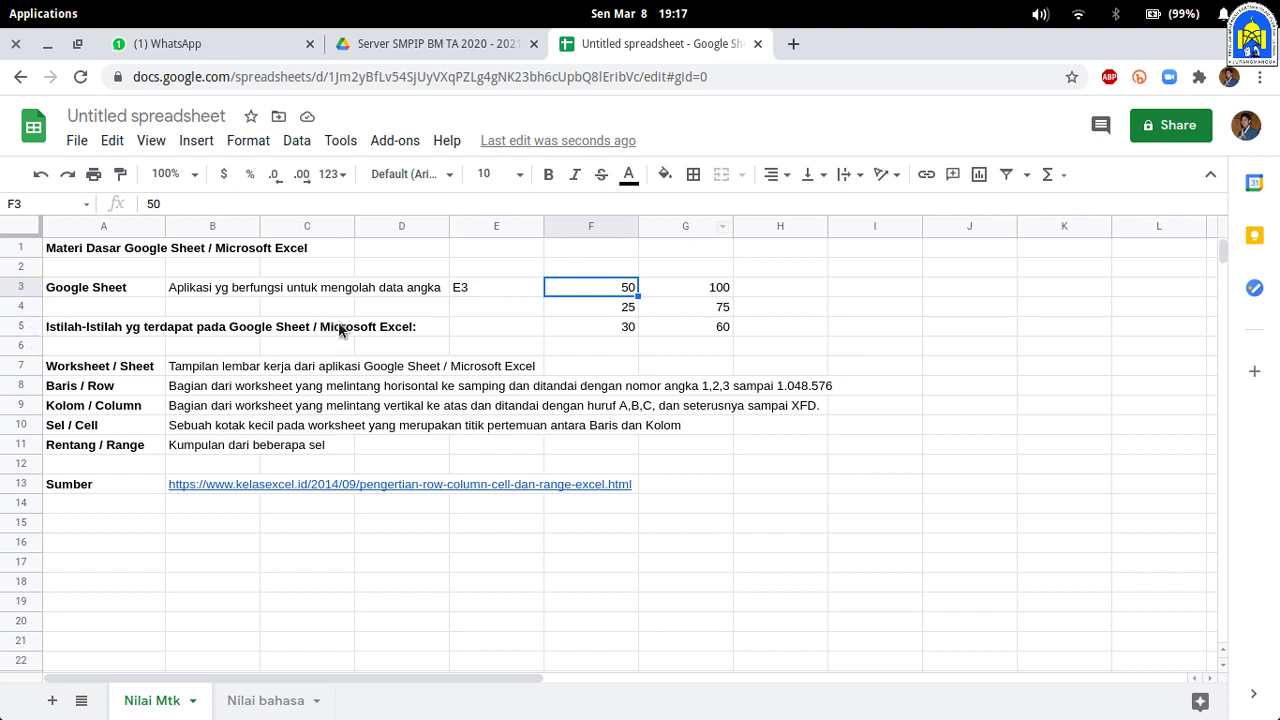
left_click(610, 332)
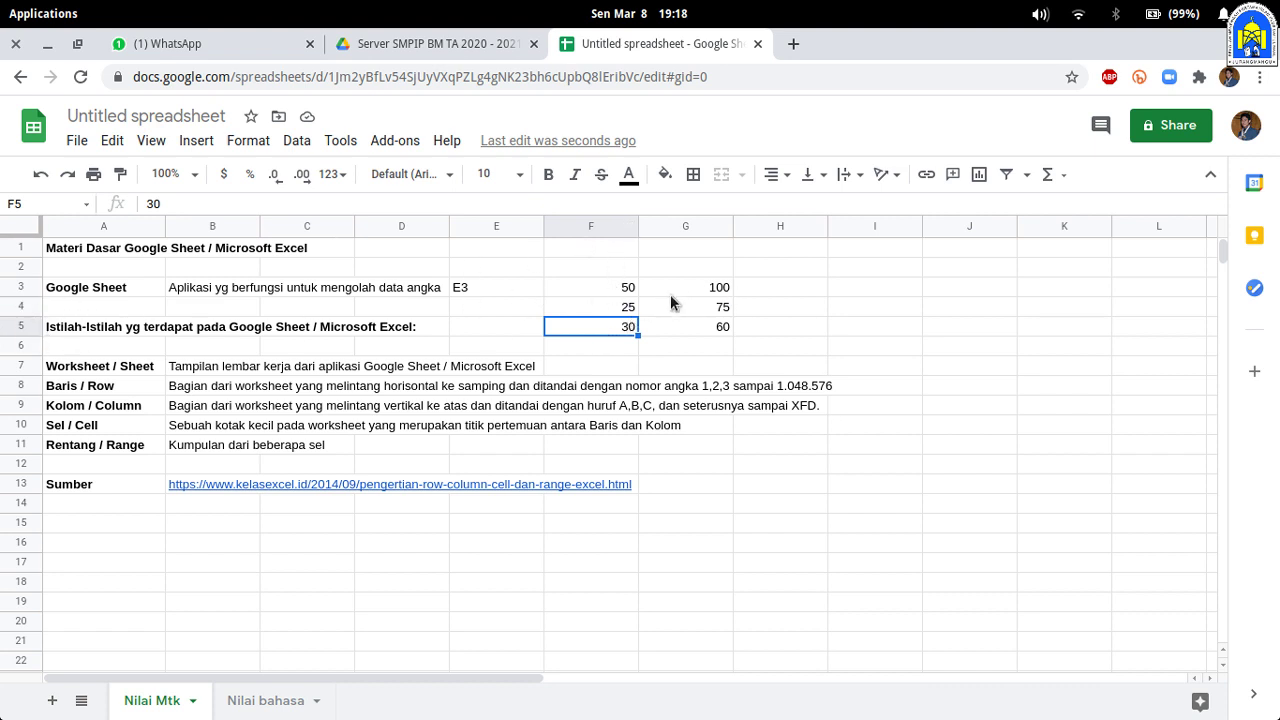
left_click(606, 292)
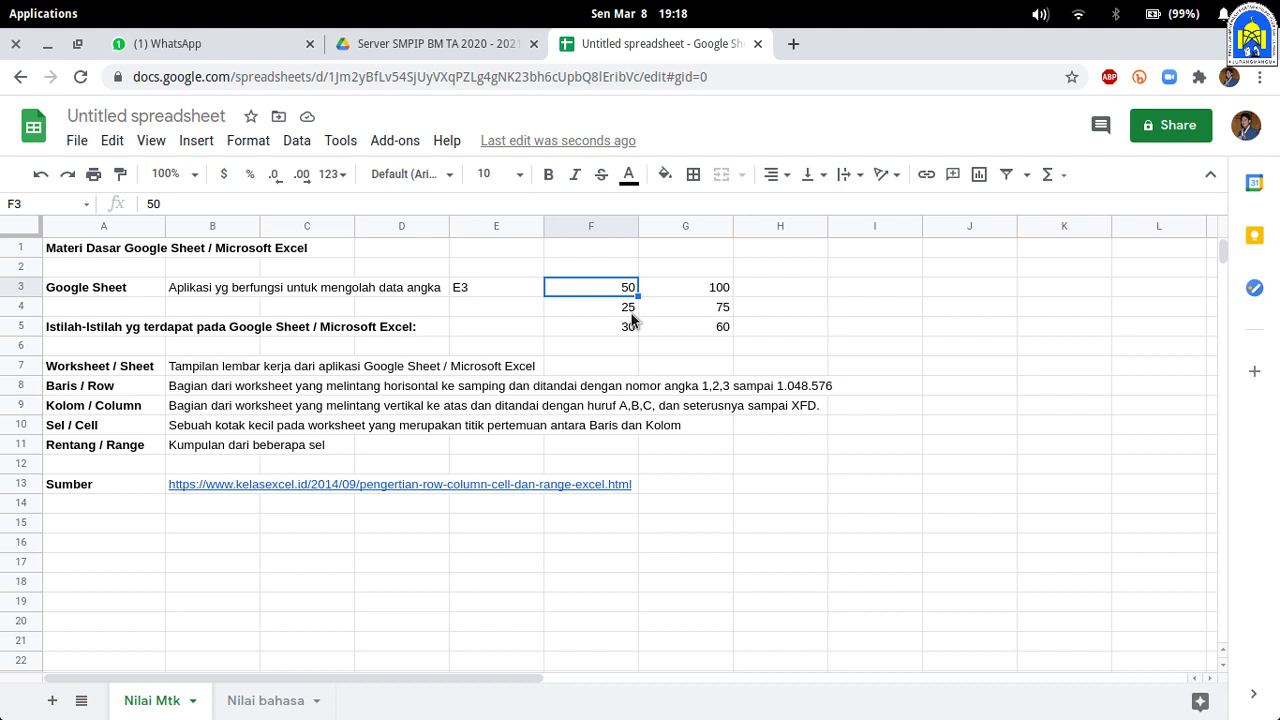
left_click(730, 326)
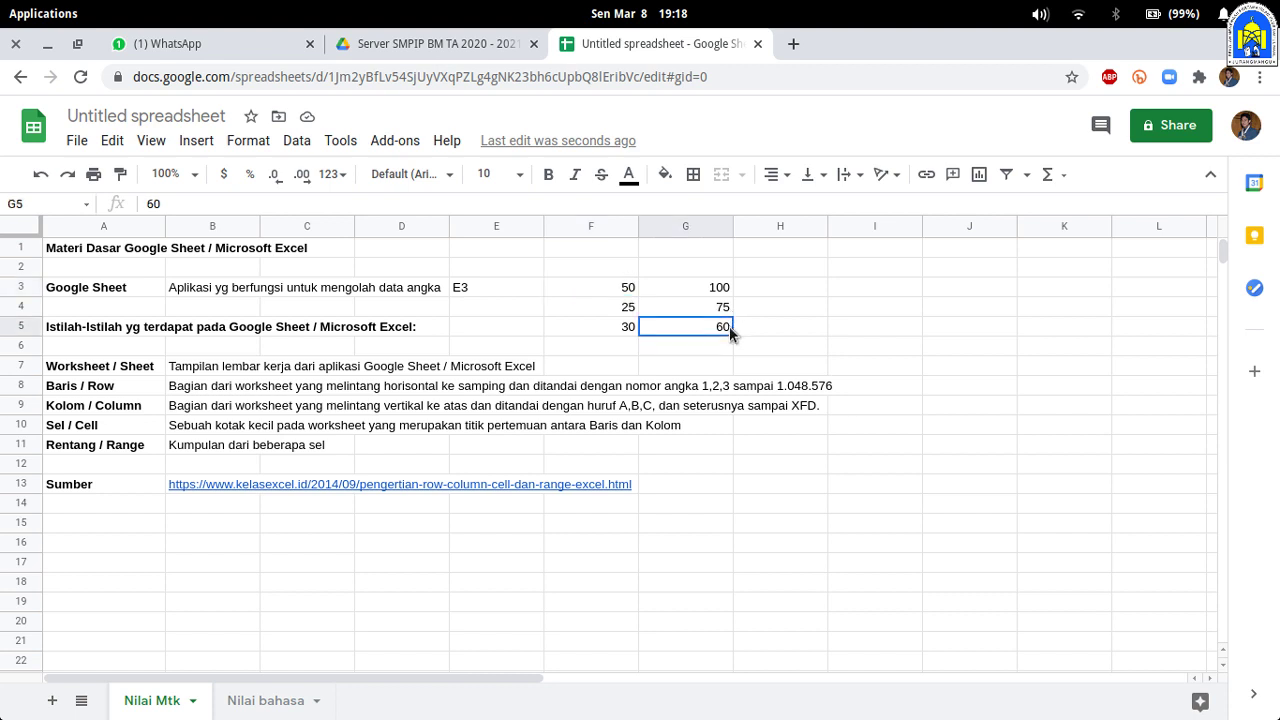
left_click(627, 289)
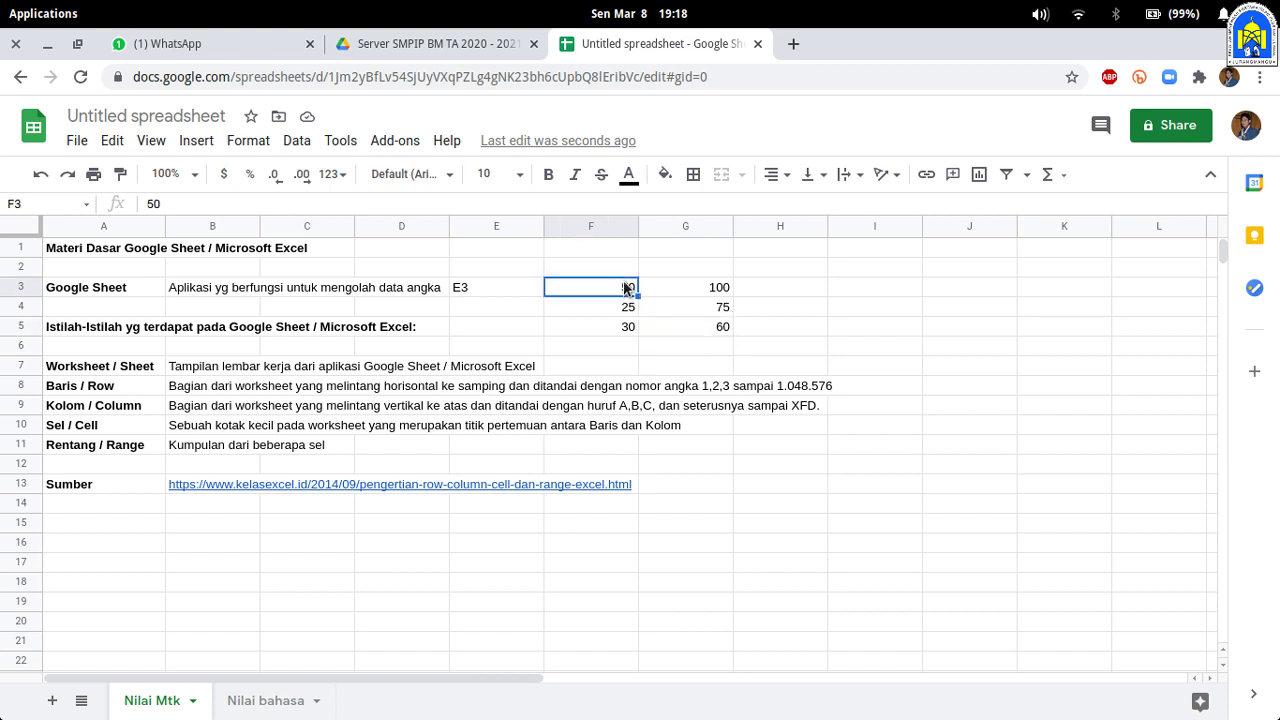
left_click(730, 326)
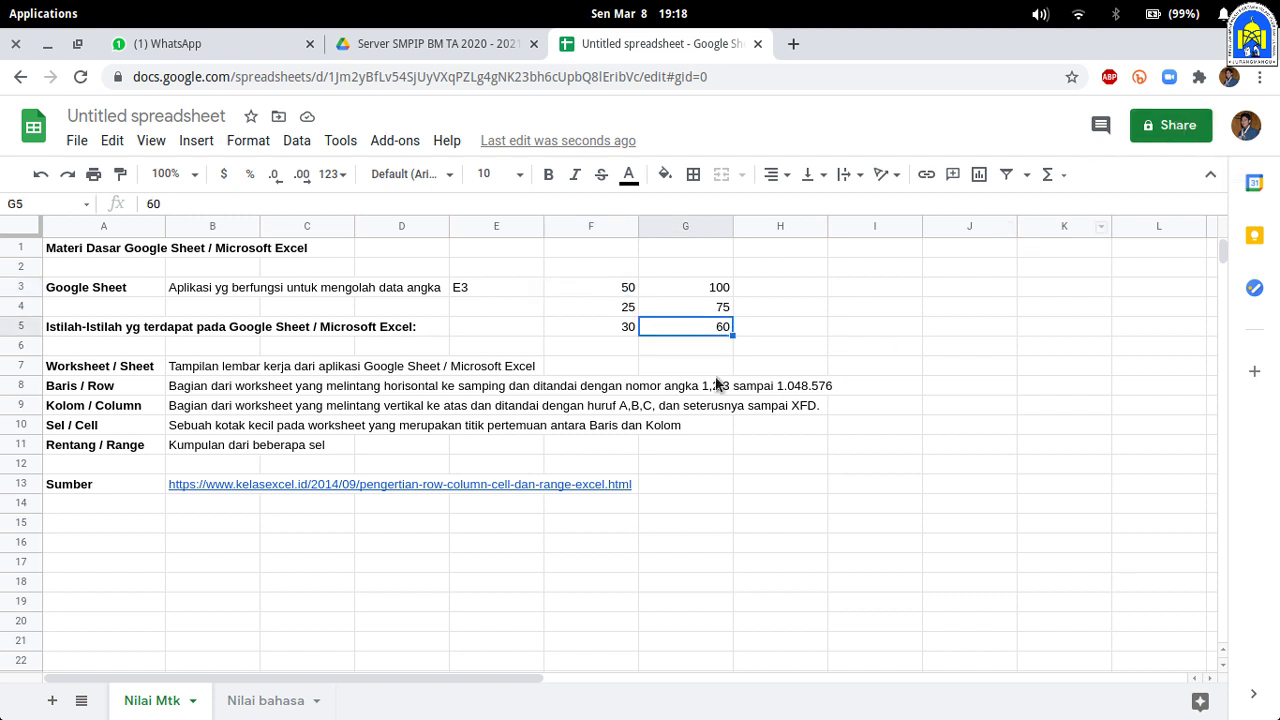
- Enter the range's starting cell address, "F3", as text in cell H3 and select the block's end cell G5
left_click(626, 293)
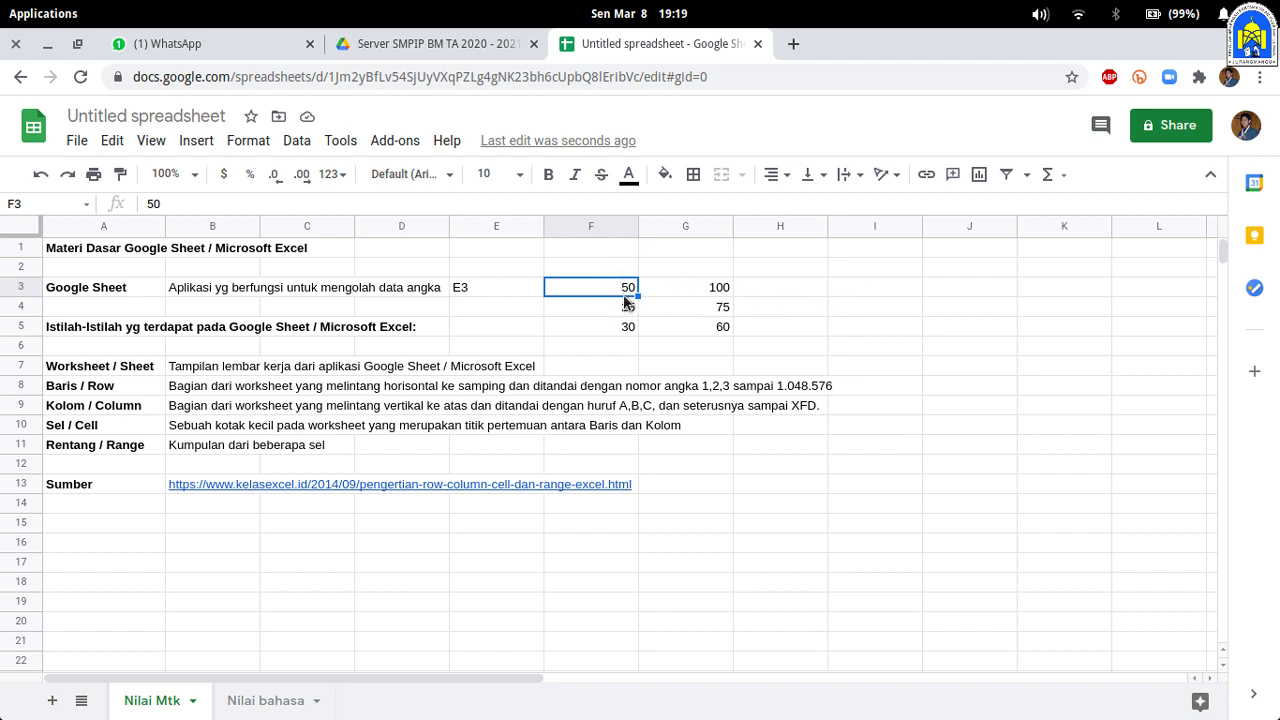
left_click(290, 204)
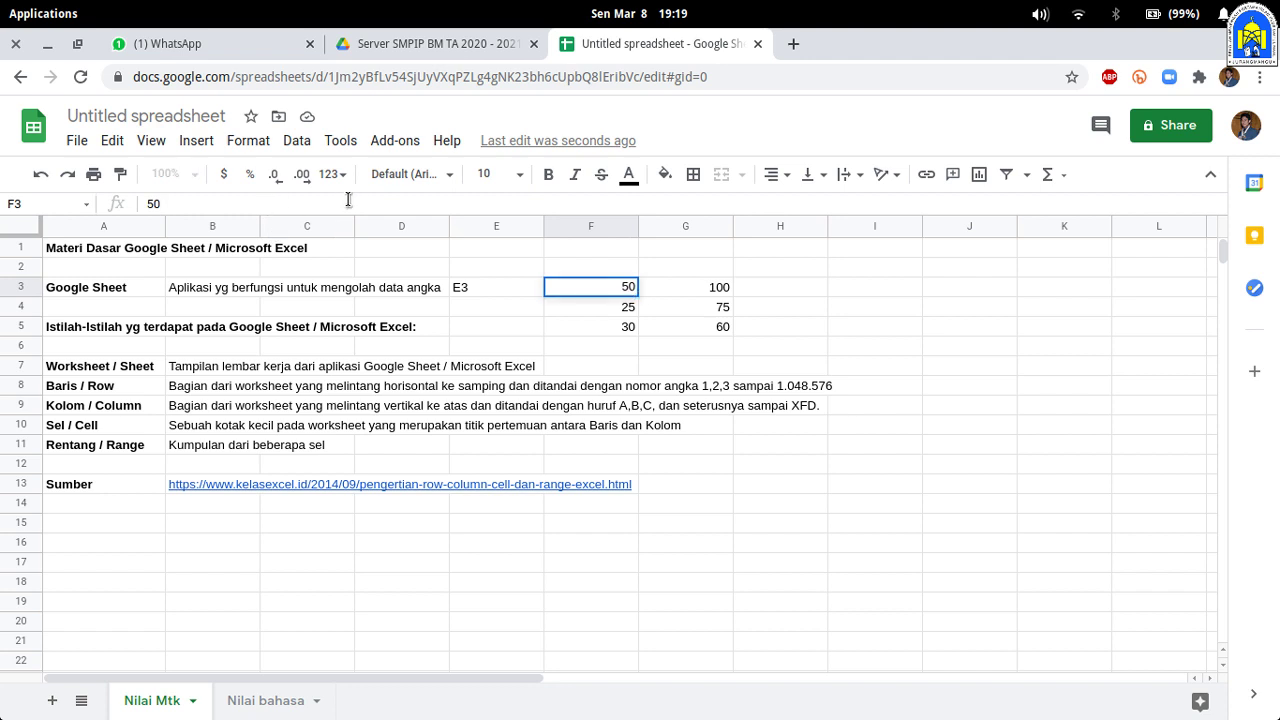
left_click(804, 286)
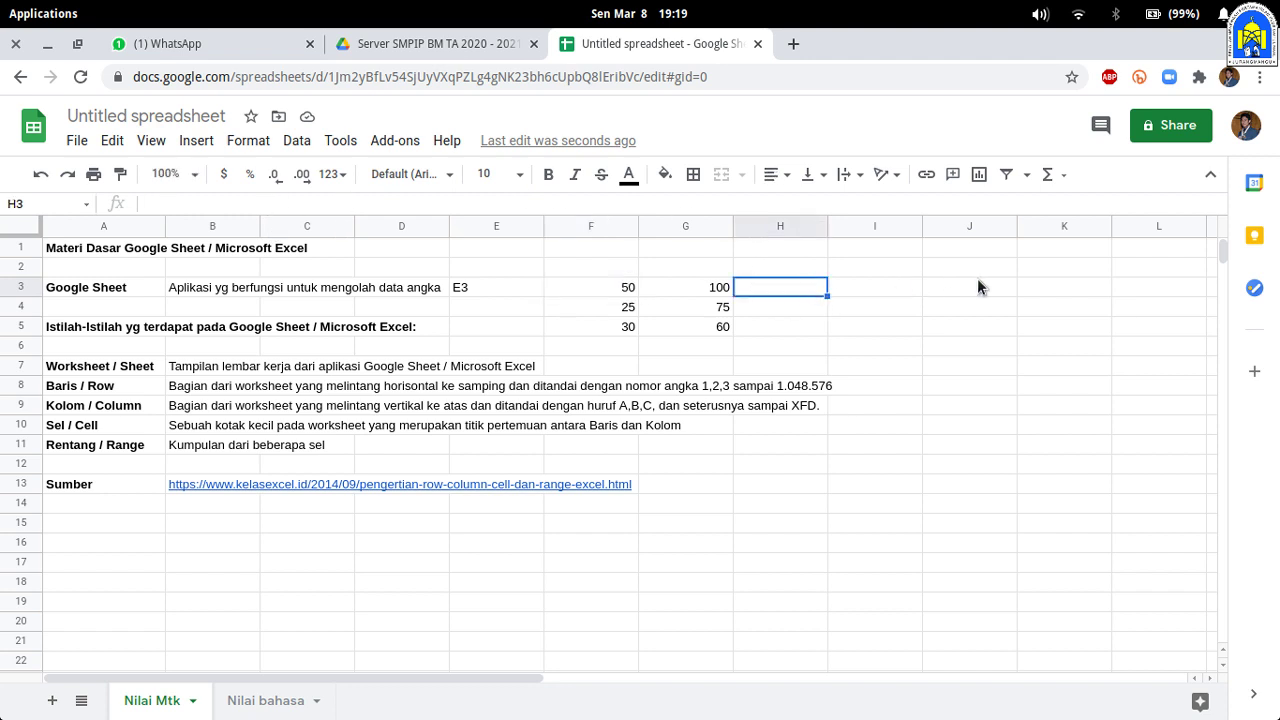
type("F3")
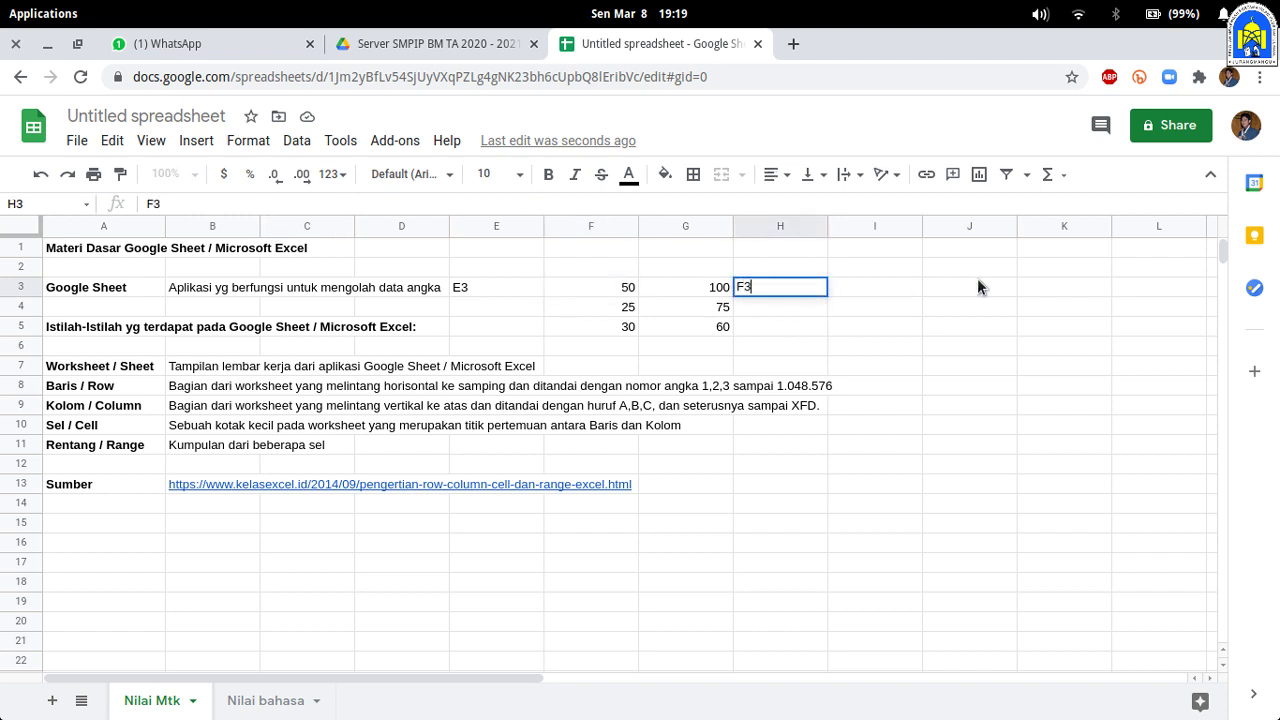
left_click(713, 333)
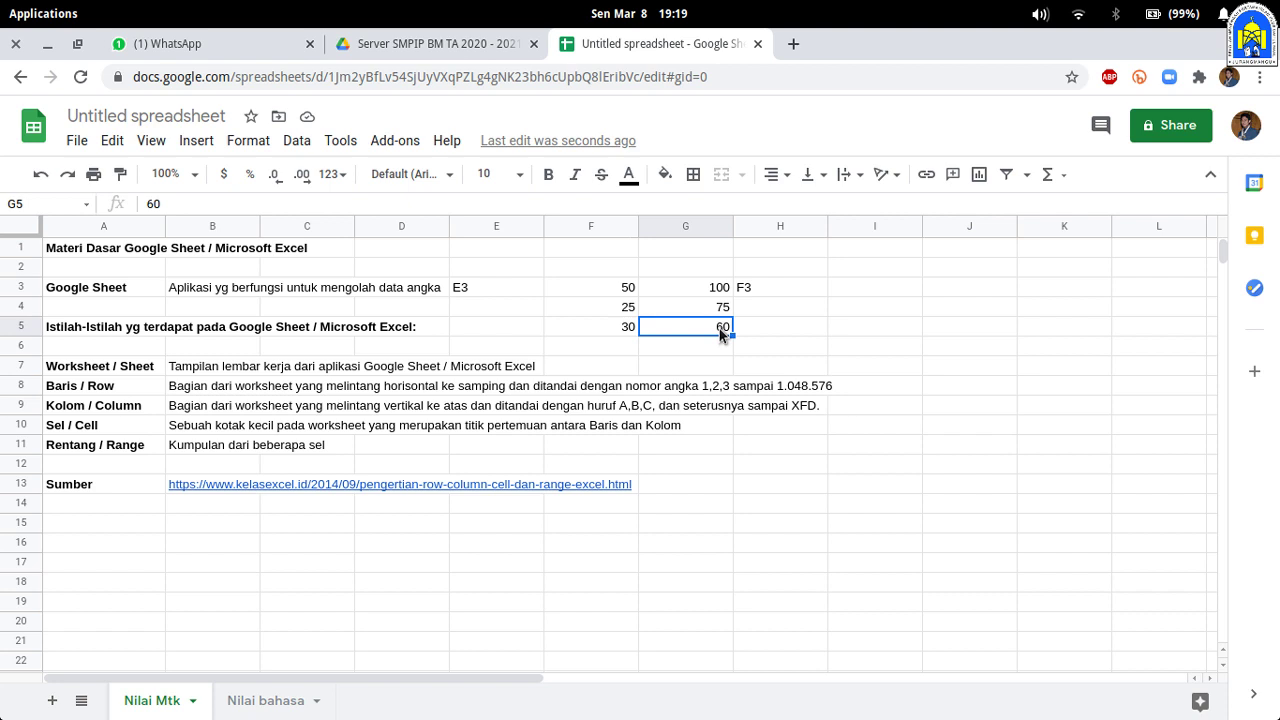
- Extend the text in cell H3 to the full range notation "F3:G5" and reselect the cell
left_click(759, 289)
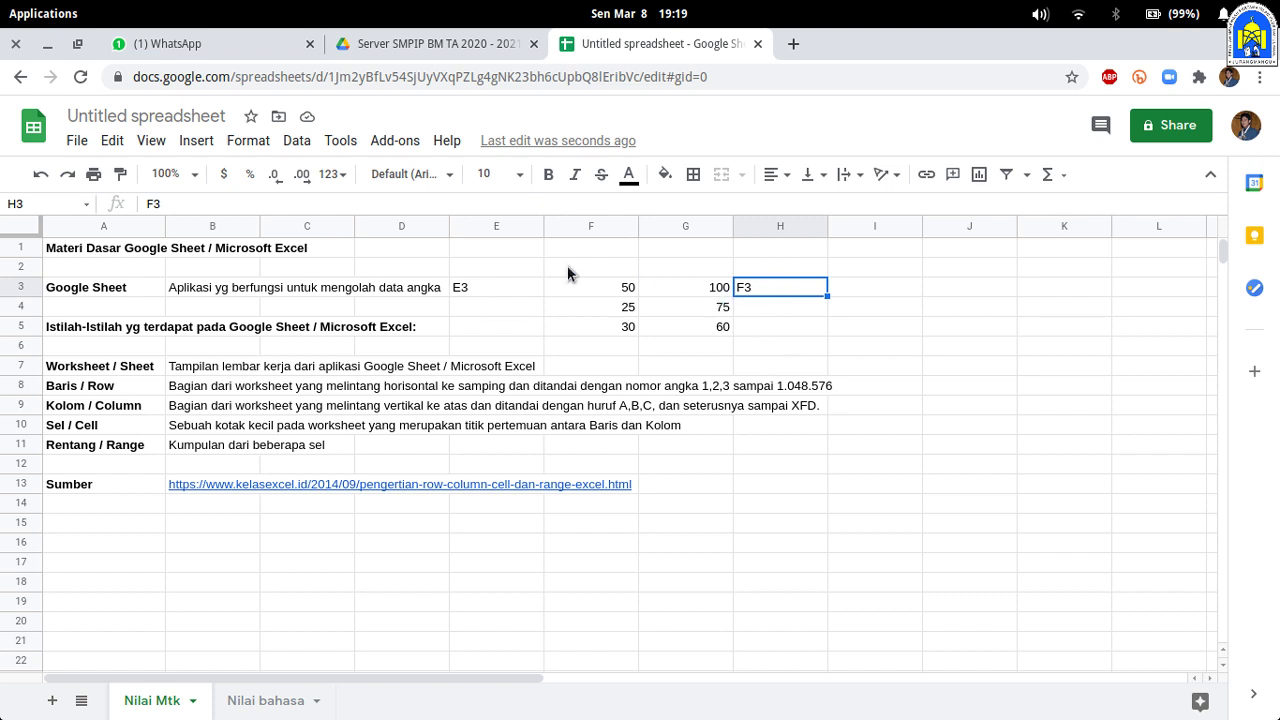
left_click(190, 203)
type(":")
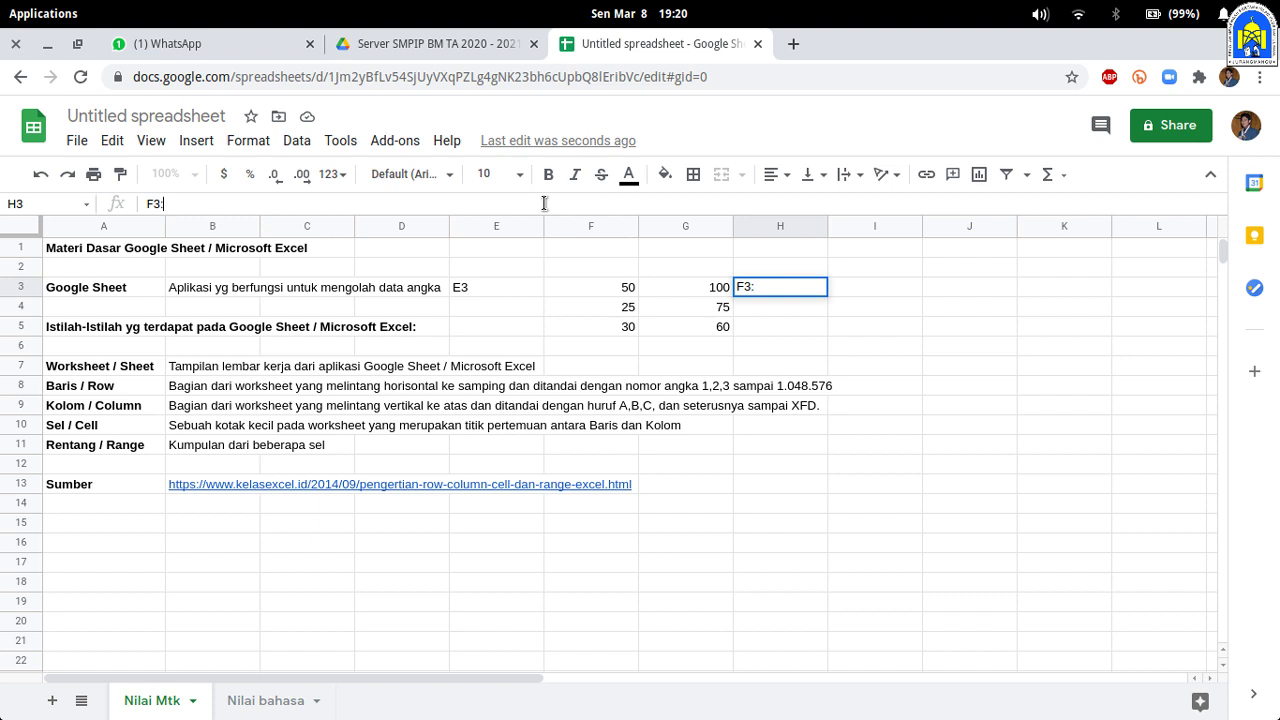
type("G5")
left_click(770, 338)
left_click(772, 288)
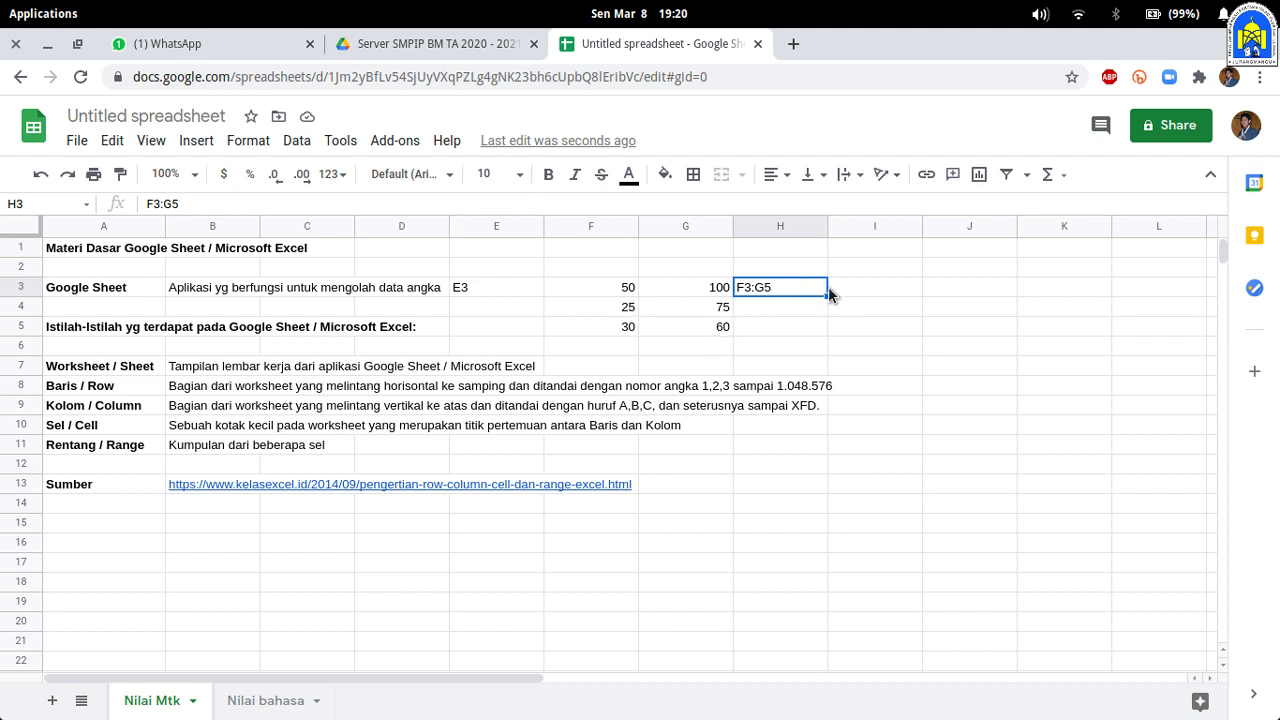
- Clear the range notation from cell H3
key("Delete")
mouse_move(255, 487)
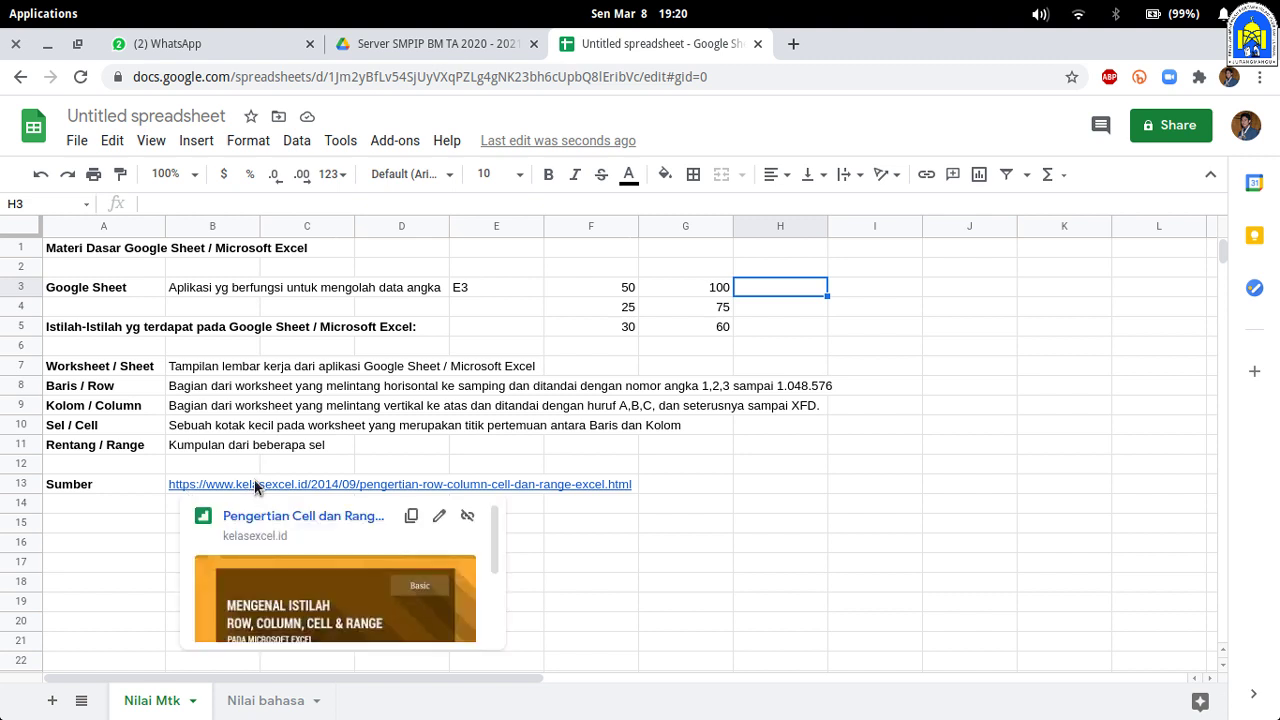